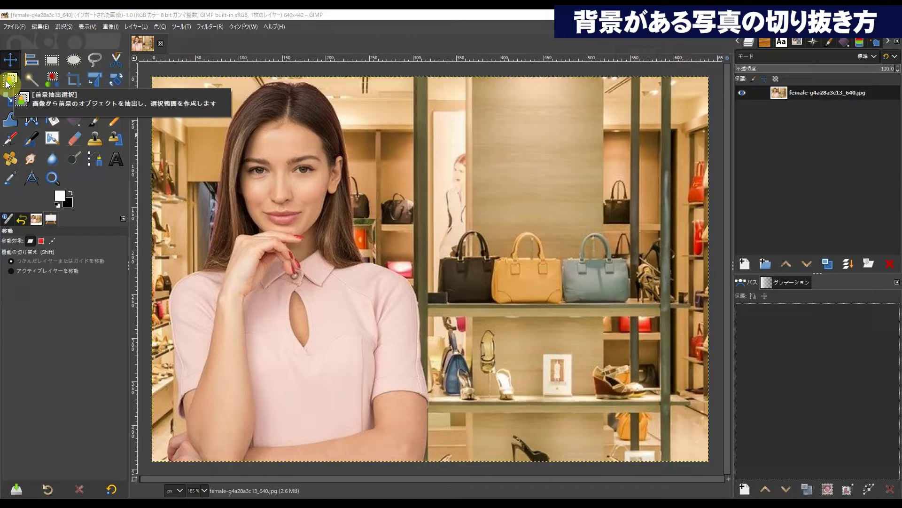
Switch to the Foreground Select tool.
left_click(7, 84)
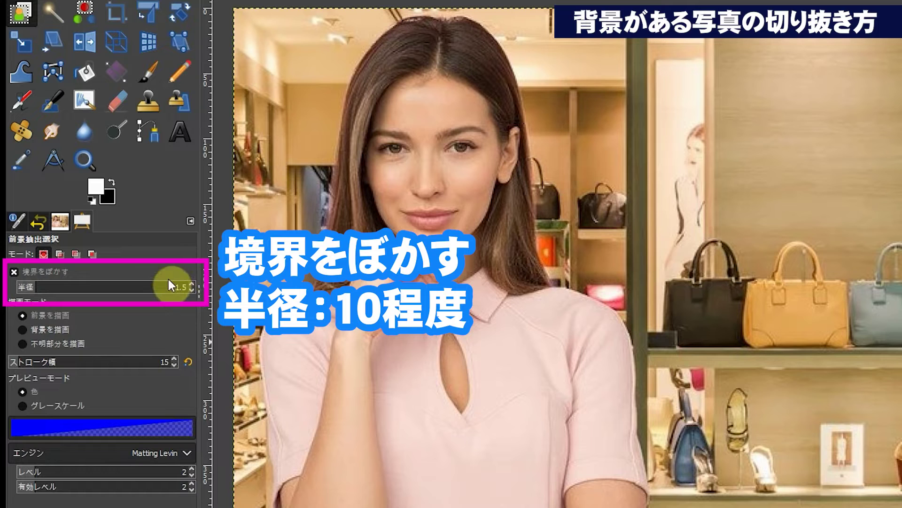
Turn on Feather edges and bring the feather radius down to 10.
left_click(173, 286)
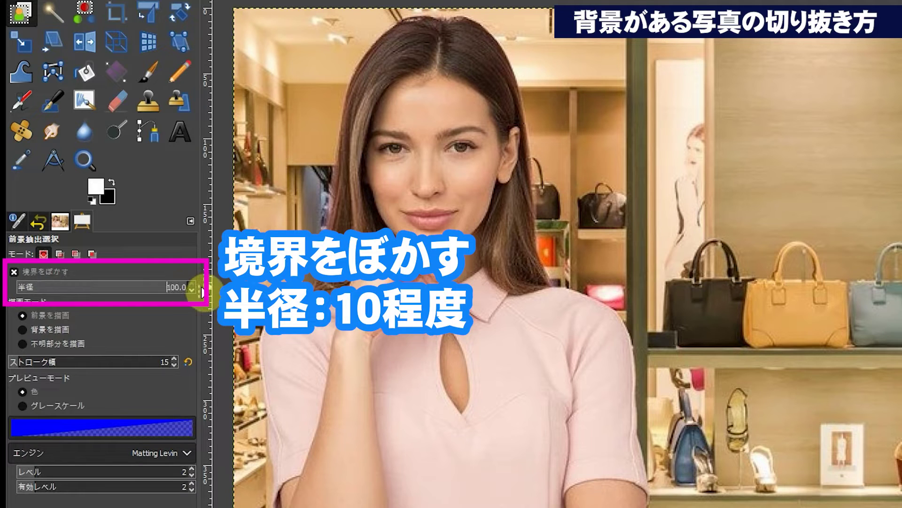
left_click(173, 287)
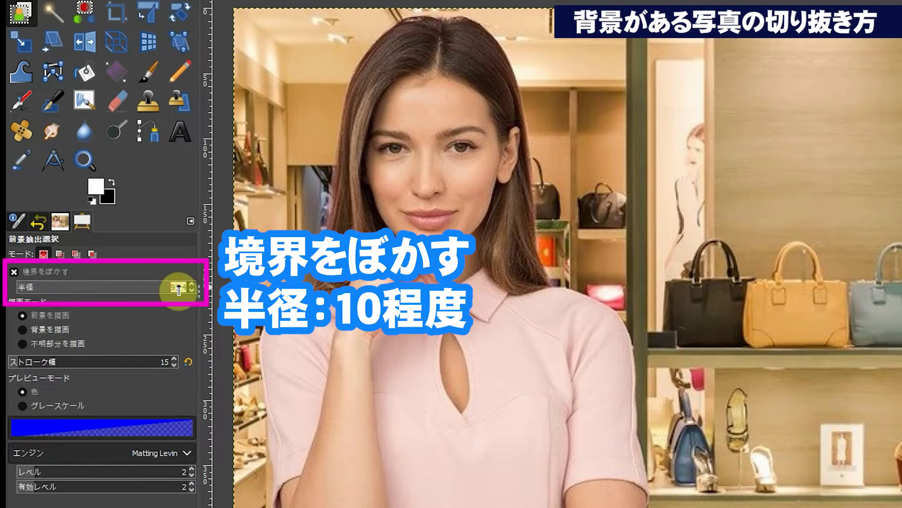
left_click_drag(173, 287, 74, 283)
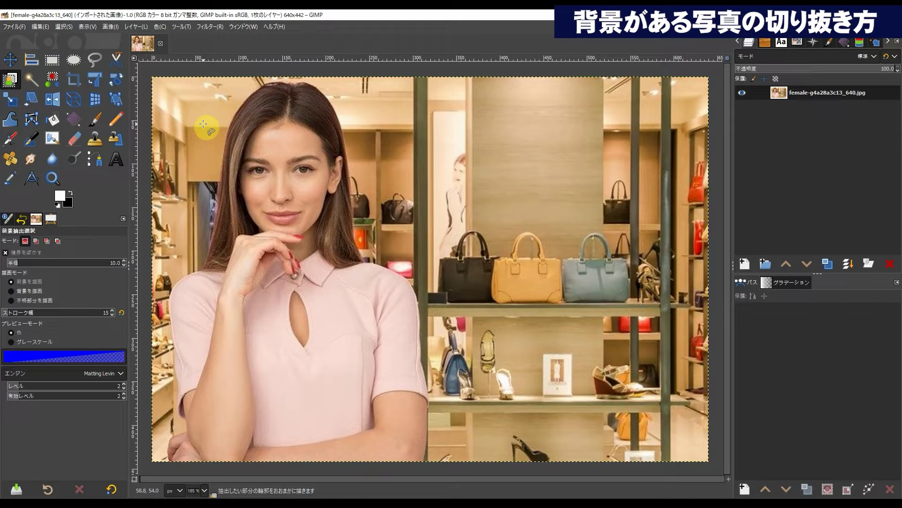
Zoom in on the woman's face, then go back to Foreground Select.
left_click(52, 177)
left_click_drag(175, 72, 369, 275)
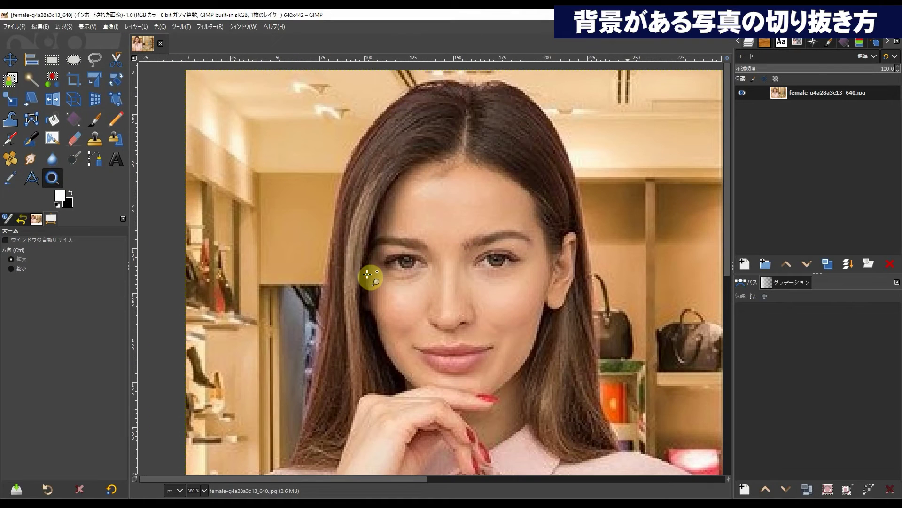
left_click(10, 79)
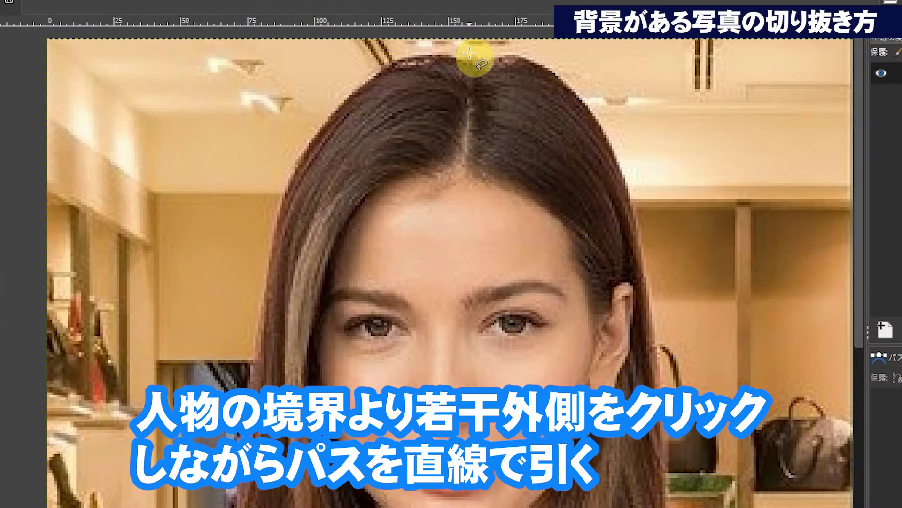
Outline from above her head, around her hair and down toward her chin and hand.
left_click(468, 51)
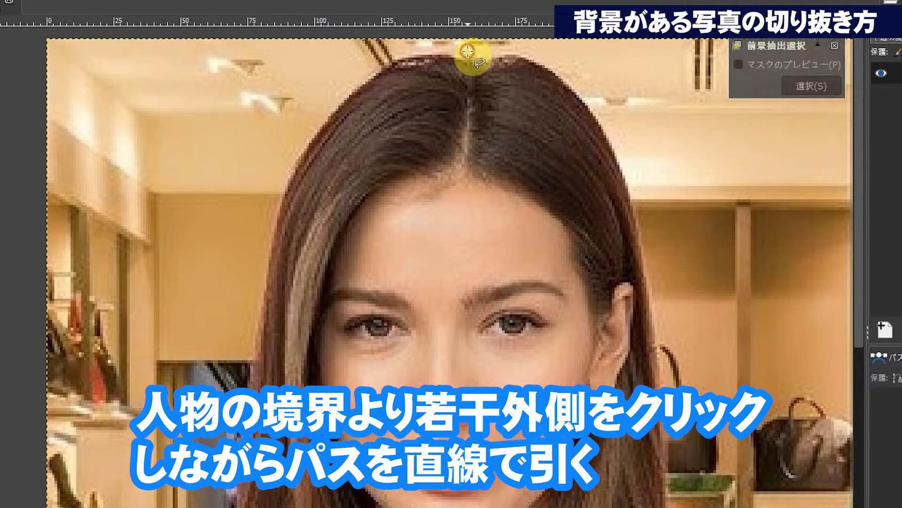
left_click(412, 46)
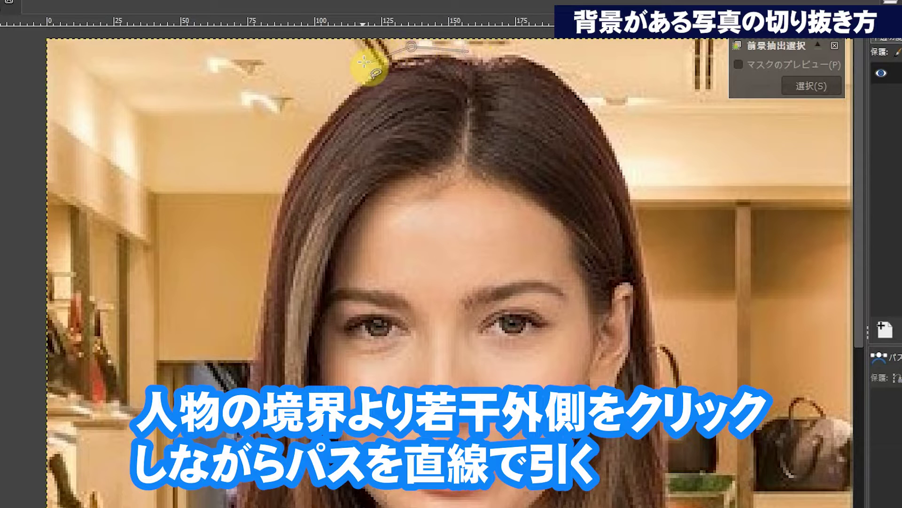
left_click(362, 69)
left_click(305, 126)
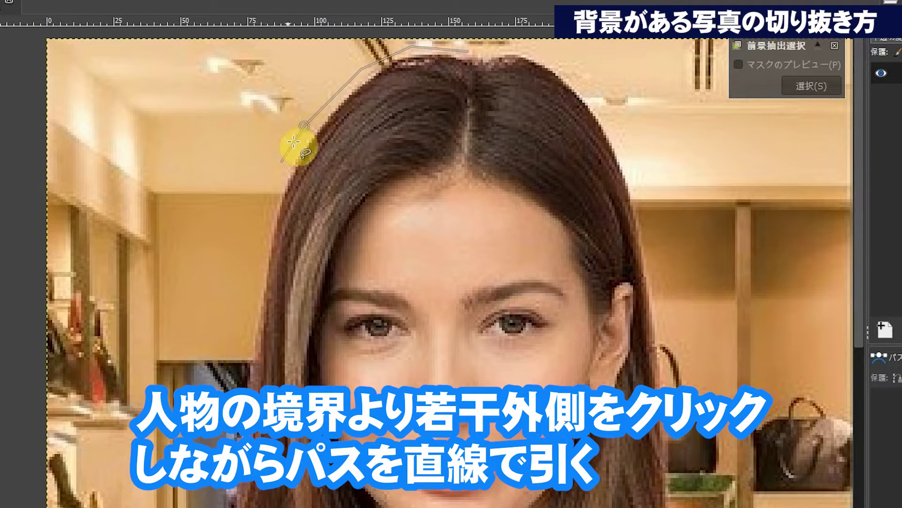
left_click(265, 212)
left_click(246, 305)
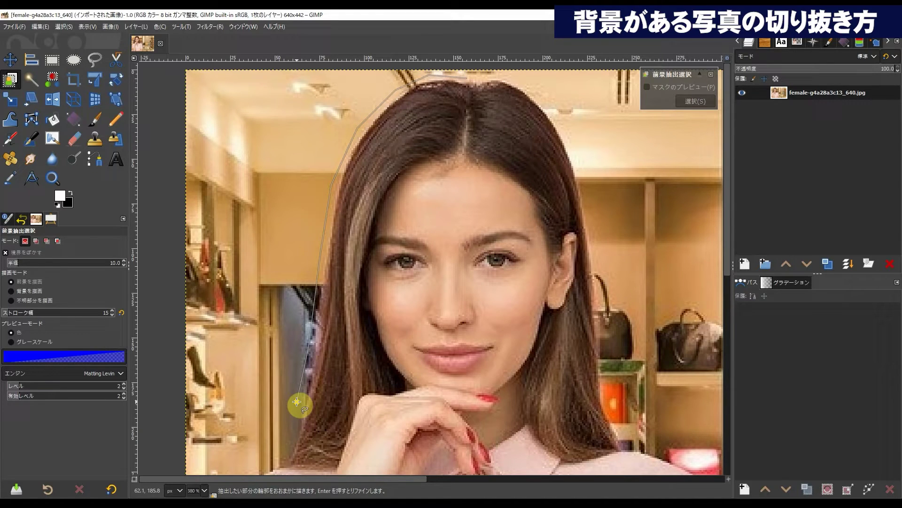
left_click(296, 401)
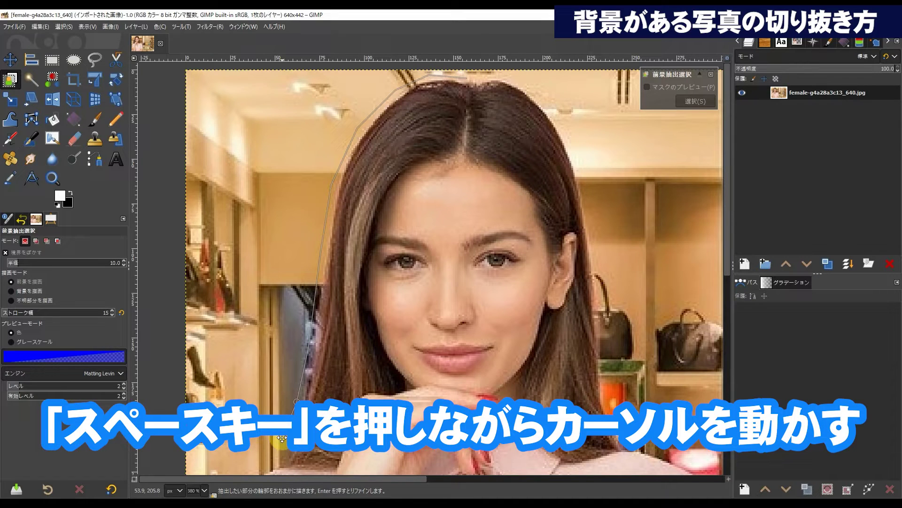
Continue the outline down the edge of her left arm.
mouse_move(282, 437)
left_mouse_down()
mouse_move(312, 292)
mouse_move(363, 201)
left_mouse_up()
left_click(363, 202)
left_click(298, 268)
left_click(293, 316)
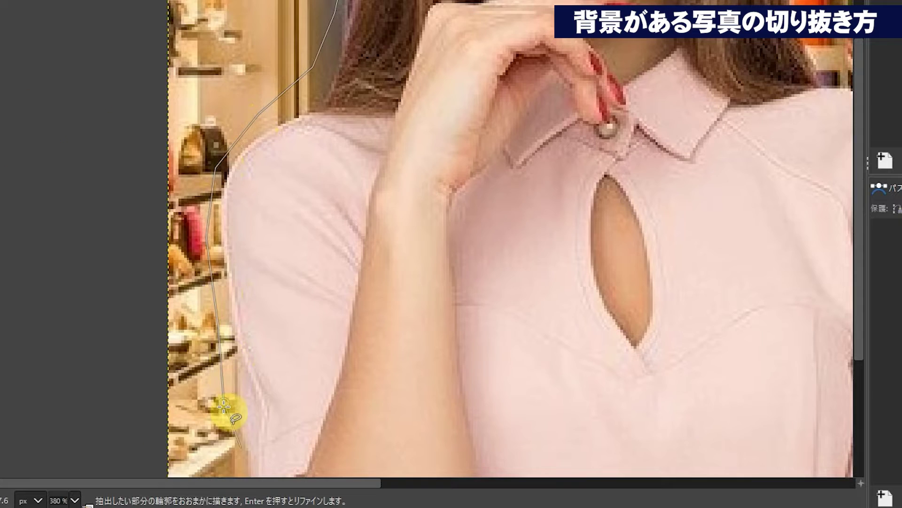
left_click(230, 462)
Trace the outline around her lower hand and below it.
left_click_drag(230, 463, 210, 234)
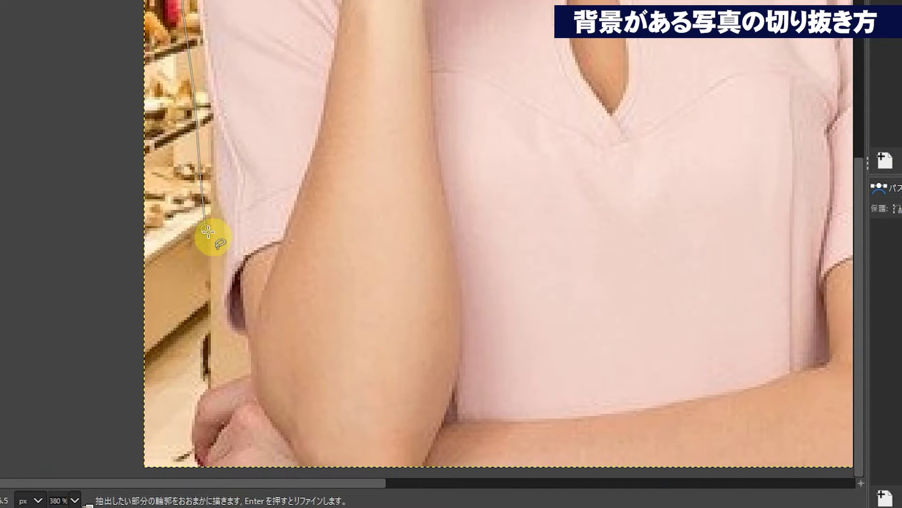
left_click(211, 261)
left_click(209, 315)
left_click(237, 352)
left_click(226, 369)
left_click(177, 388)
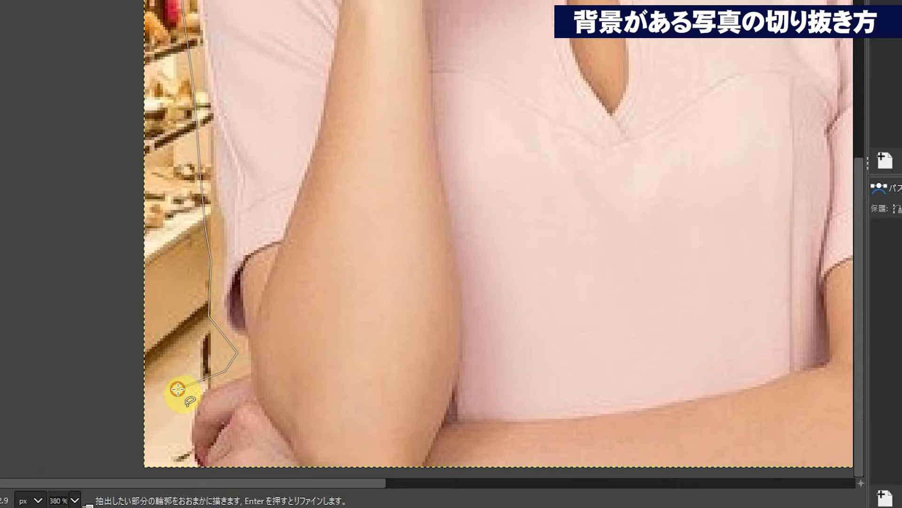
left_click(182, 442)
Run the outline beneath the photo's bottom edge and up the right arm to the sleeve.
mouse_move(178, 464)
left_mouse_down()
mouse_move(202, 348)
mouse_move(196, 331)
left_mouse_up()
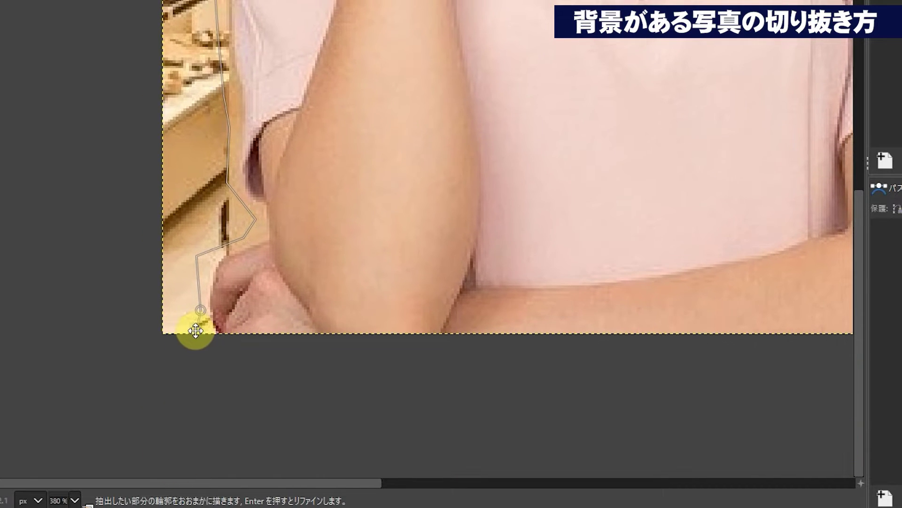
left_click(209, 356)
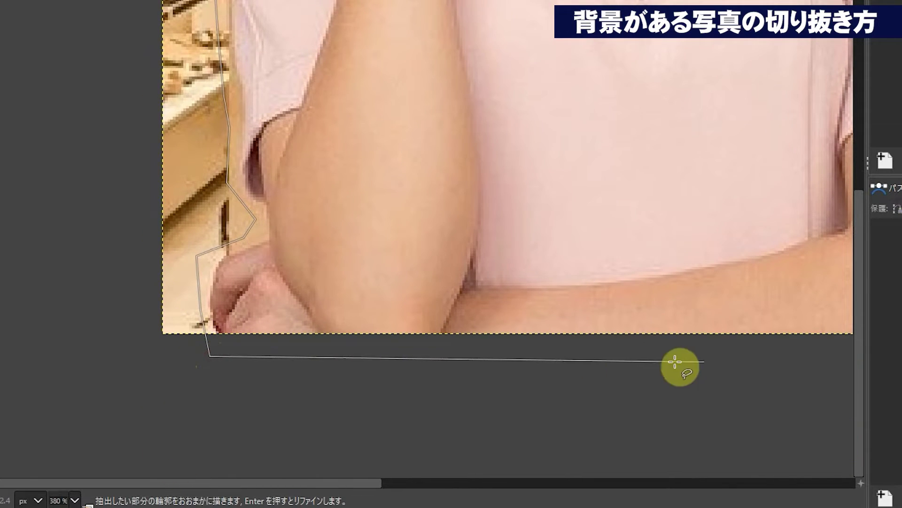
left_click(765, 361)
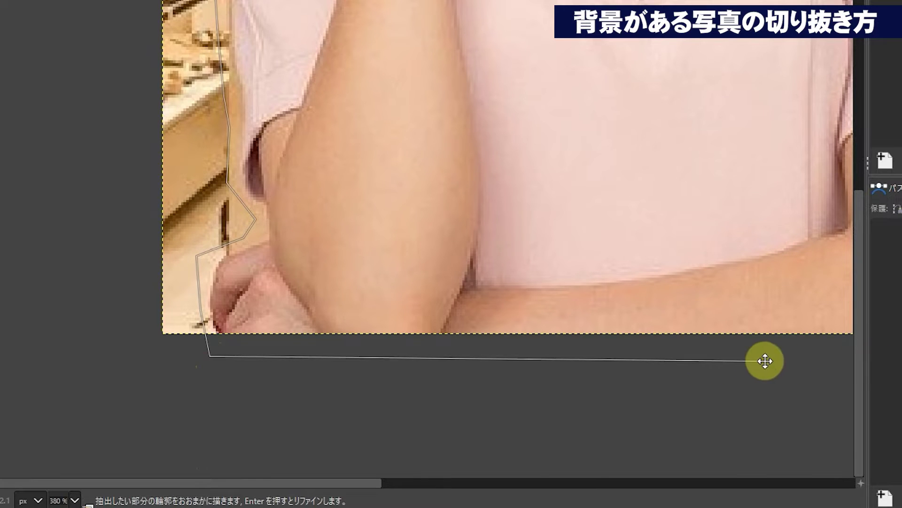
scroll(765, 361, "right", 5)
left_click(574, 364)
left_click(589, 298)
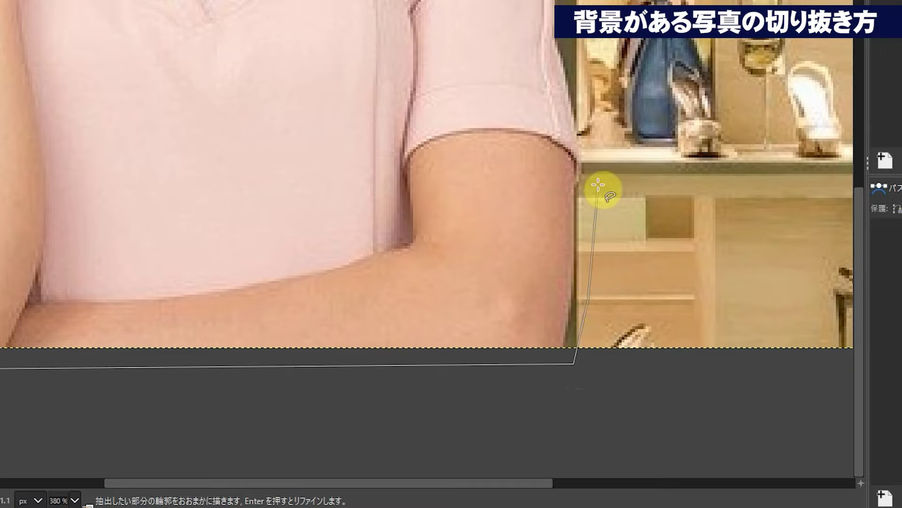
left_click(593, 134)
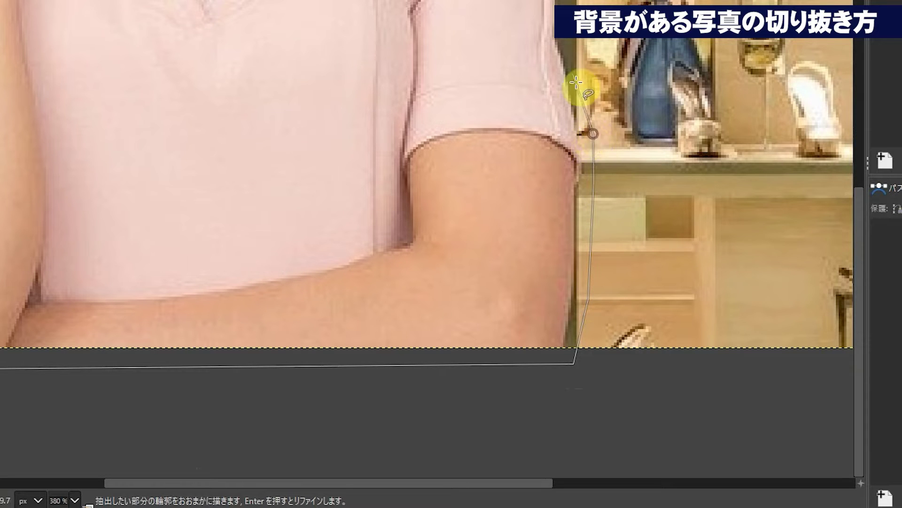
left_click(535, 180)
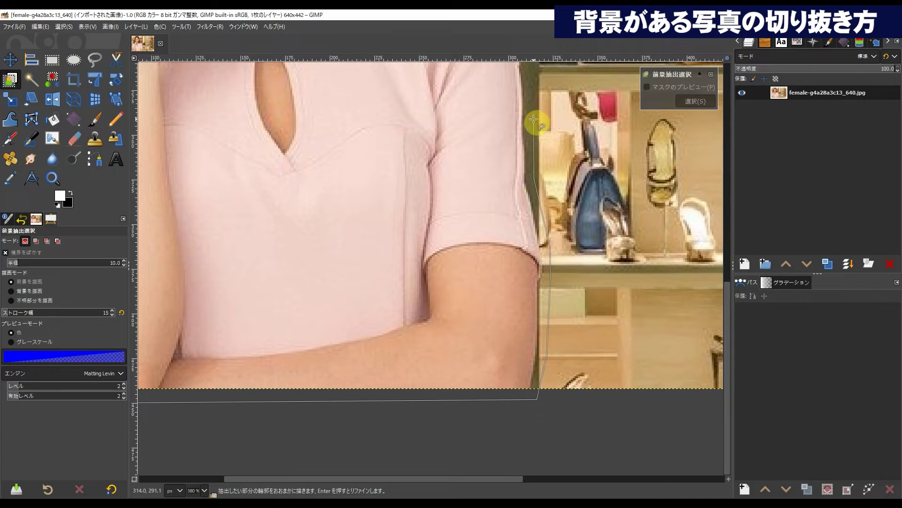
Trace over her right shoulder and up her hair, closing the outline at its start point.
key("space")
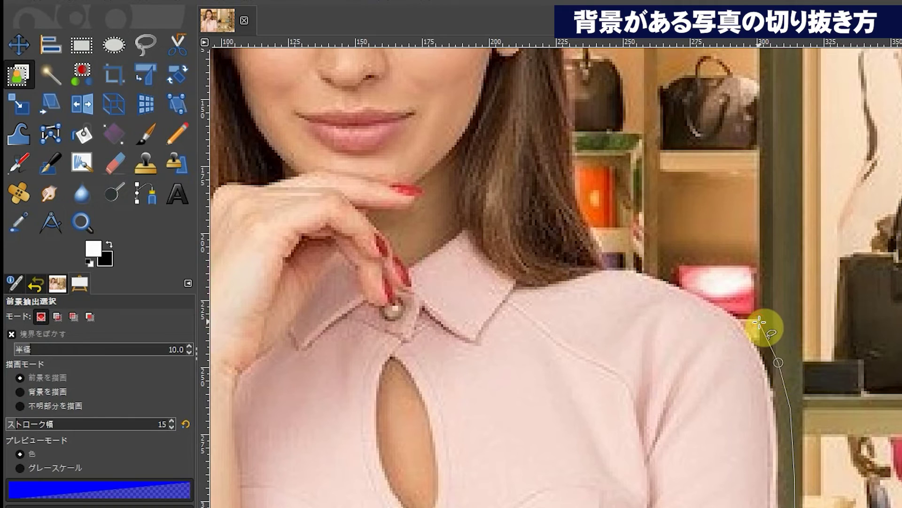
mouse_move(759, 322)
left_mouse_down()
mouse_move(725, 291)
mouse_move(660, 262)
left_mouse_up()
left_click(660, 262)
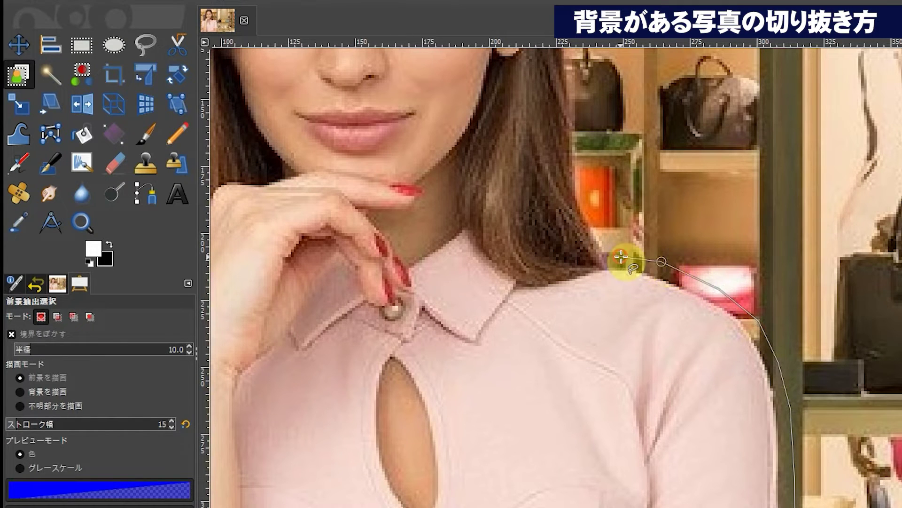
left_click(590, 195)
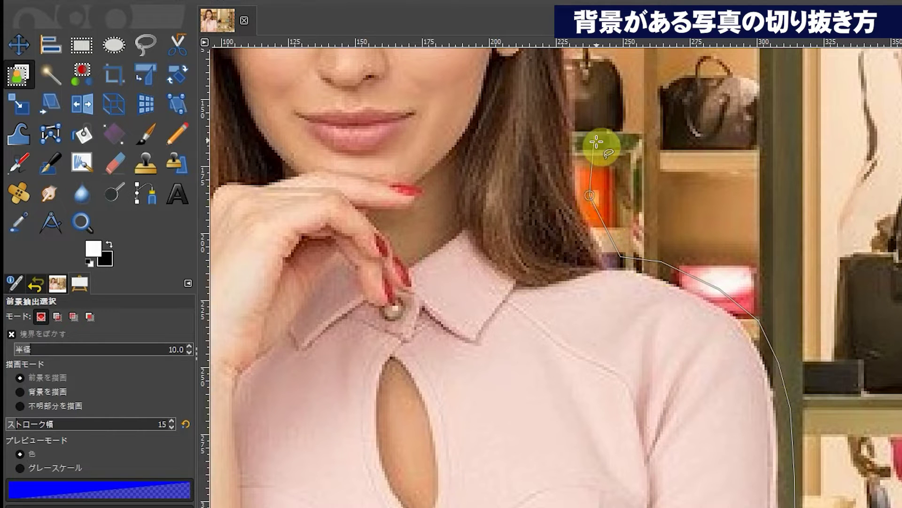
key("space")
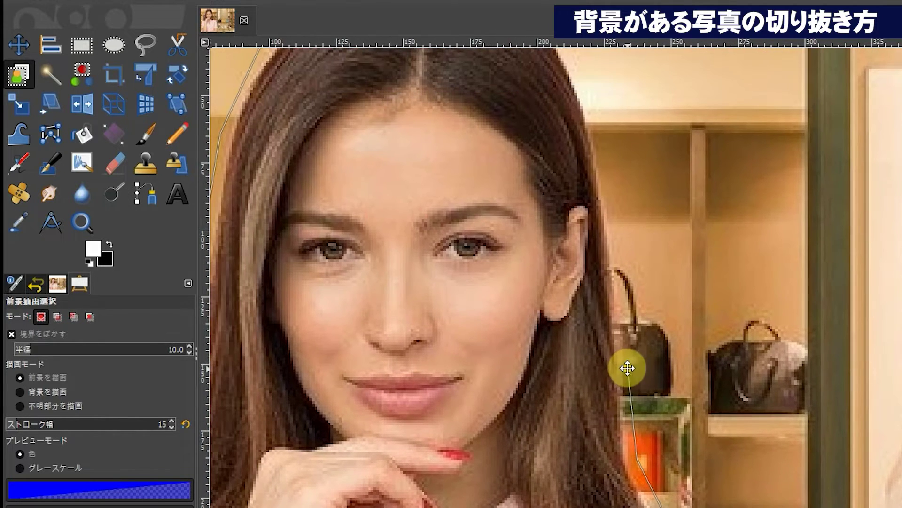
left_click(617, 188)
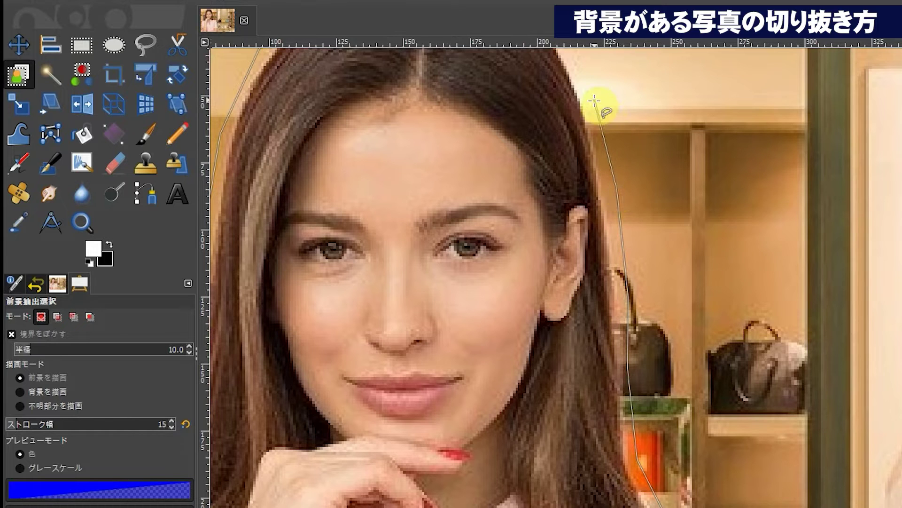
key("space")
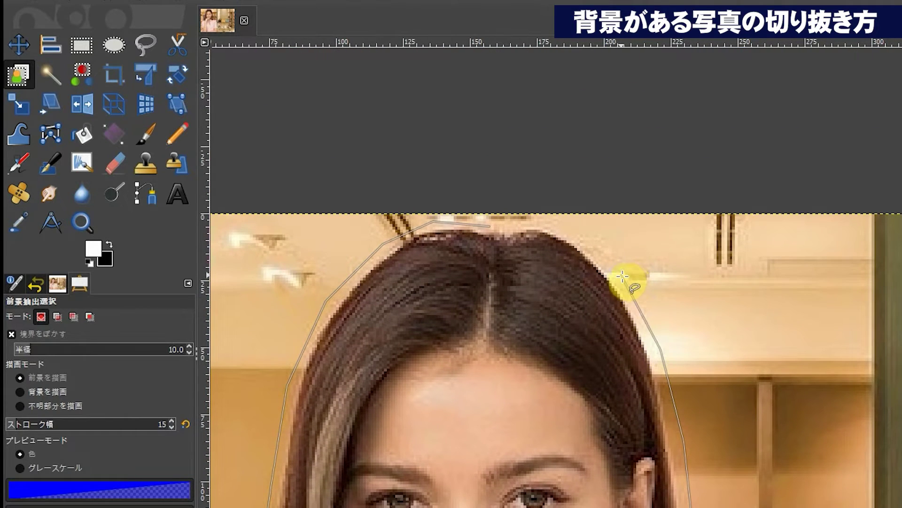
left_click(567, 221)
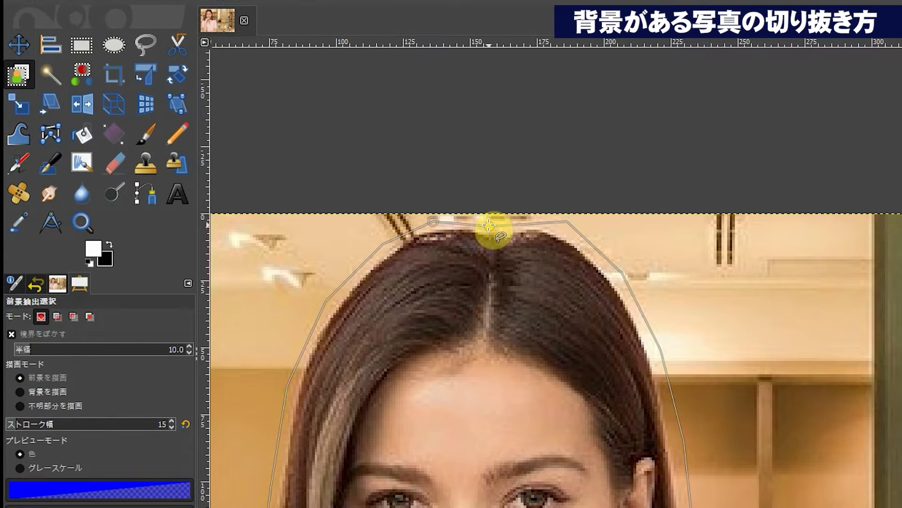
left_click(559, 225)
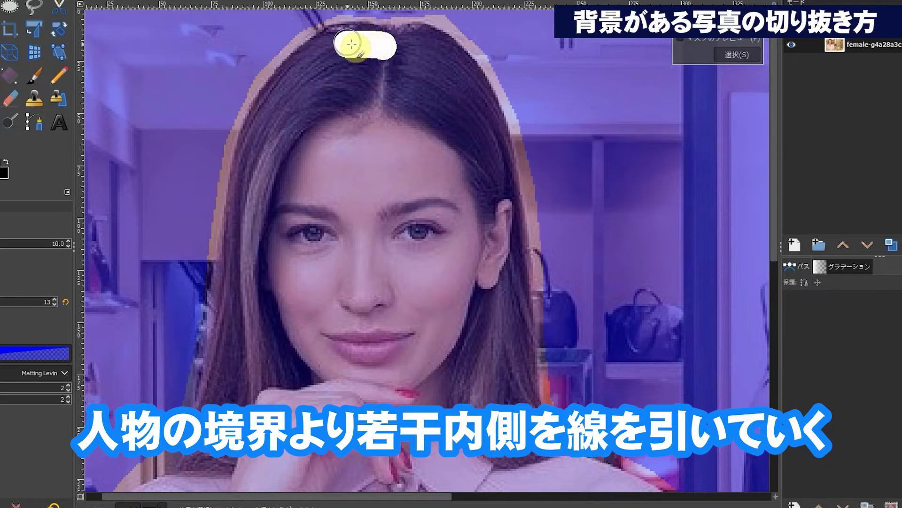
Paint foreground strokes down her hair from the top to the neck.
left_click_drag(325, 54, 288, 89)
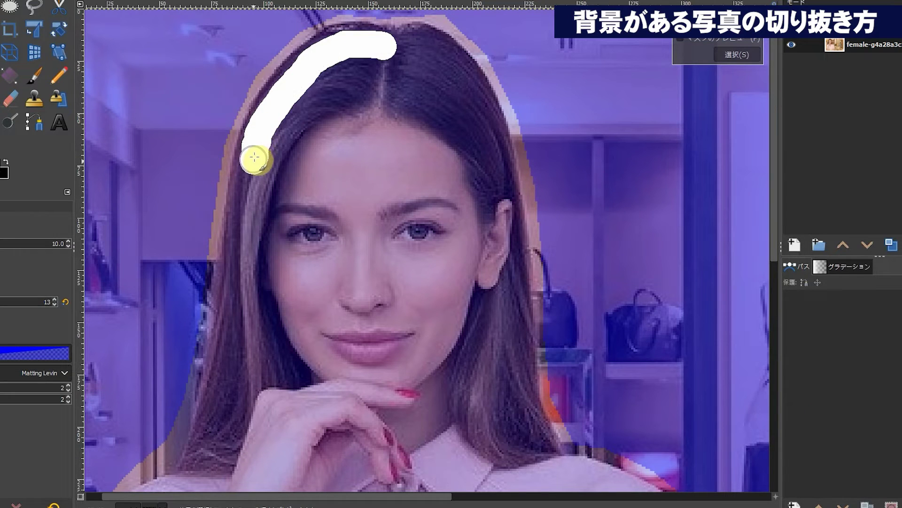
left_click_drag(249, 171, 239, 199)
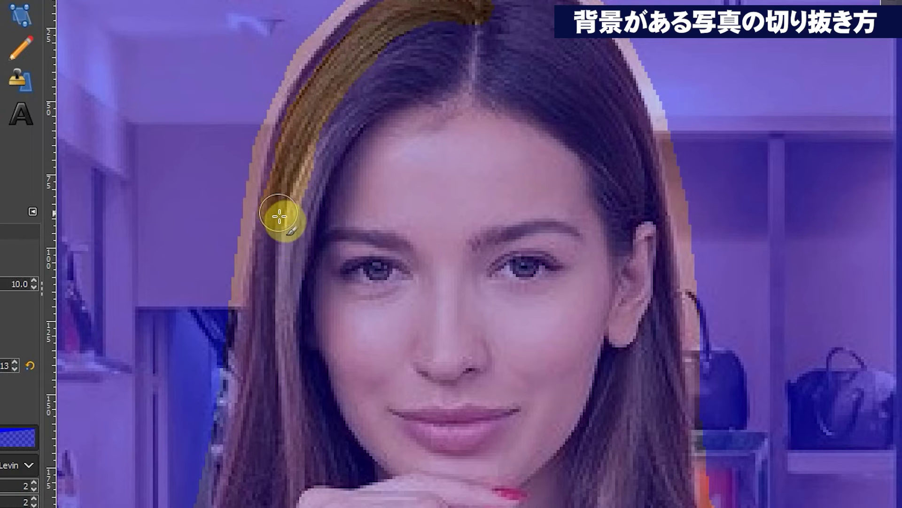
left_click_drag(282, 215, 258, 452)
left_click_drag(231, 358, 203, 458)
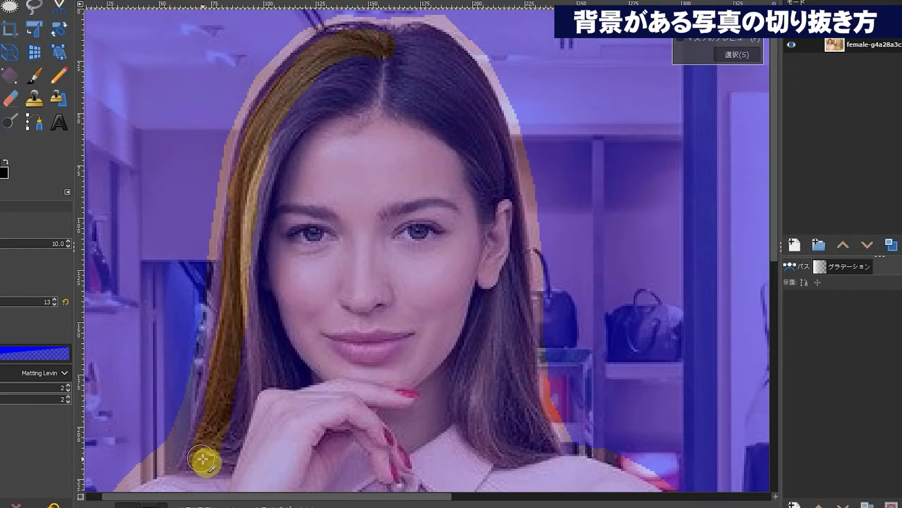
Paint a foreground stroke along her shoulder and down her arm to its bottom.
key("space")
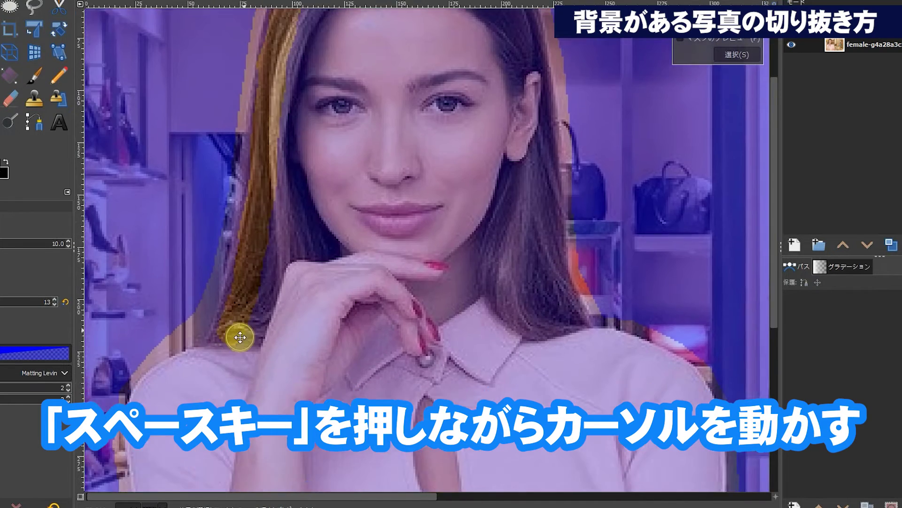
key("space")
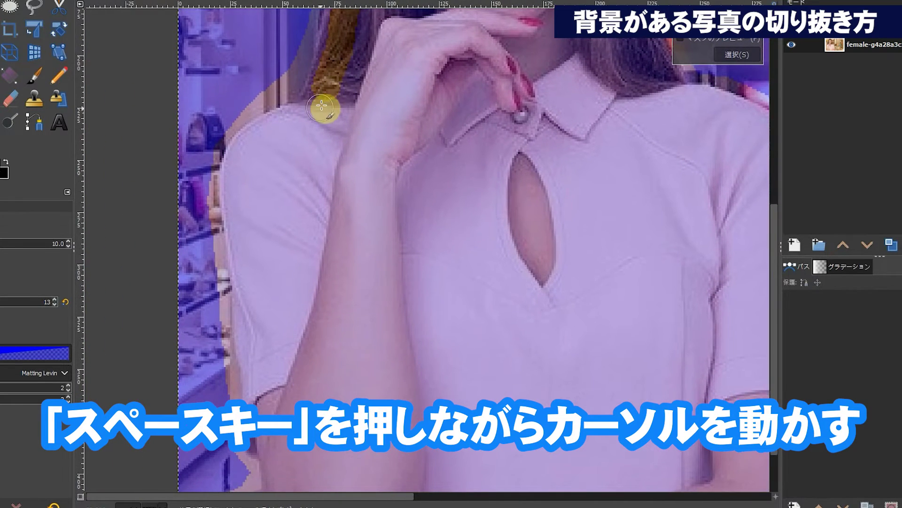
left_click_drag(325, 102, 255, 144)
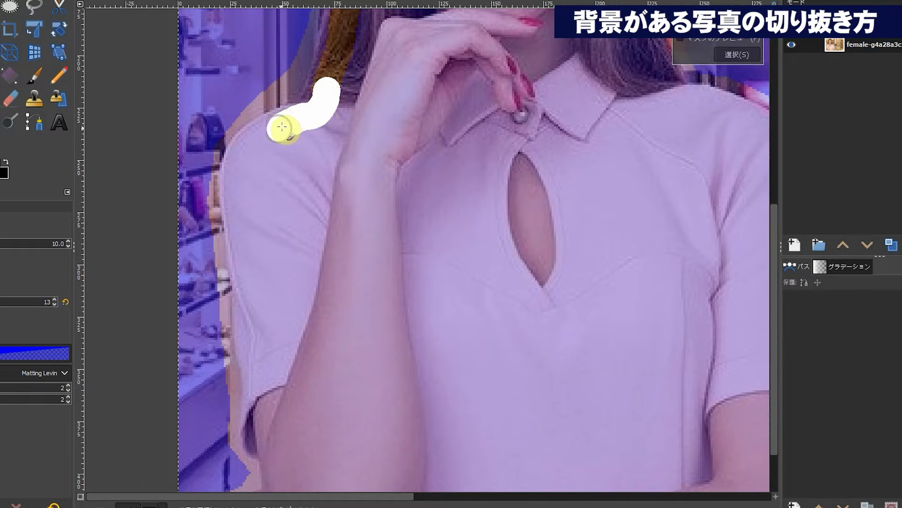
left_click_drag(244, 164, 240, 201)
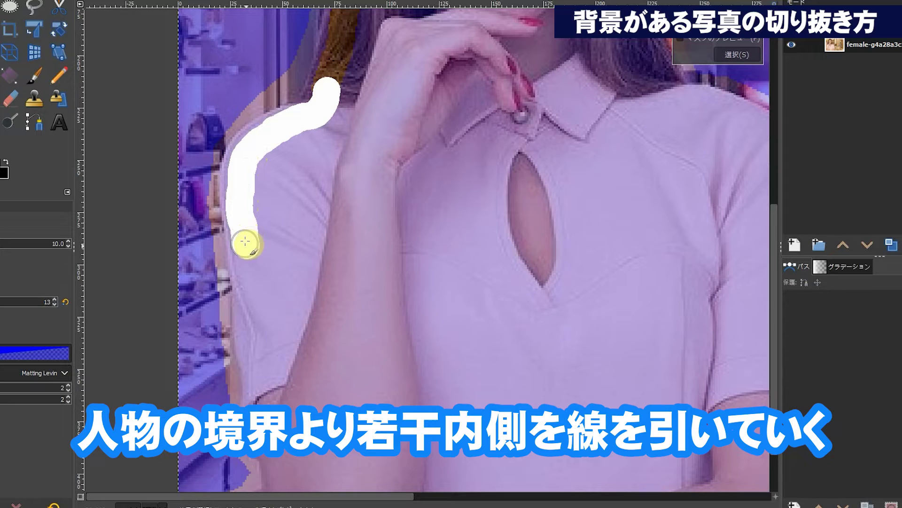
left_click_drag(247, 252, 262, 389)
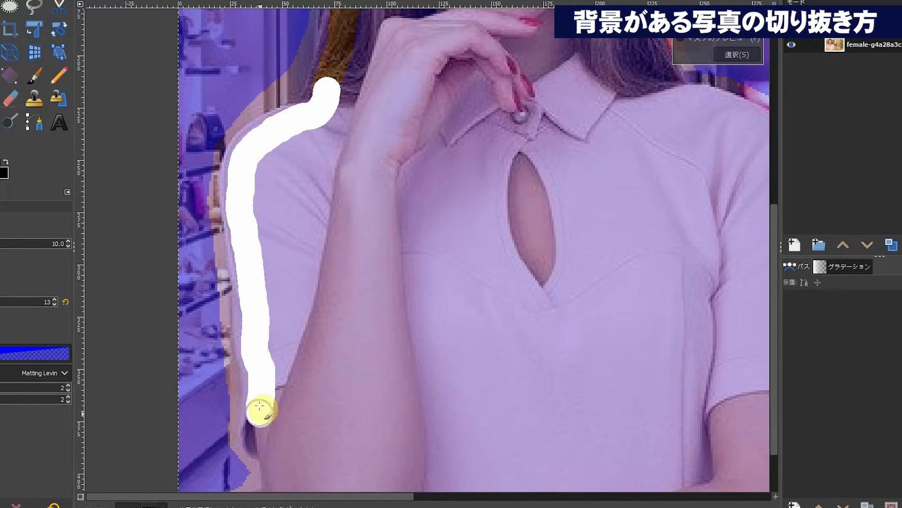
mouse_move(262, 429)
left_mouse_down()
mouse_move(282, 480)
mouse_move(282, 362)
mouse_move(242, 257)
mouse_move(237, 276)
mouse_move(201, 302)
mouse_move(196, 333)
mouse_move(256, 343)
mouse_move(467, 346)
mouse_move(733, 335)
mouse_move(515, 313)
mouse_move(551, 288)
mouse_move(558, 237)
mouse_move(559, 147)
mouse_move(540, 75)
mouse_move(540, 24)
mouse_move(545, 401)
mouse_move(528, 295)
mouse_move(515, 272)
mouse_move(429, 243)
mouse_move(394, 205)
mouse_move(378, 70)
left_mouse_up()
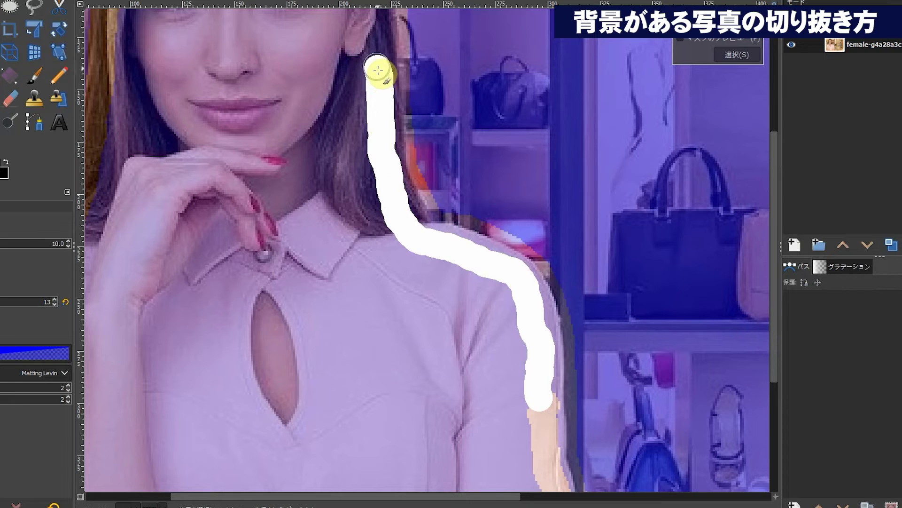
key("space")
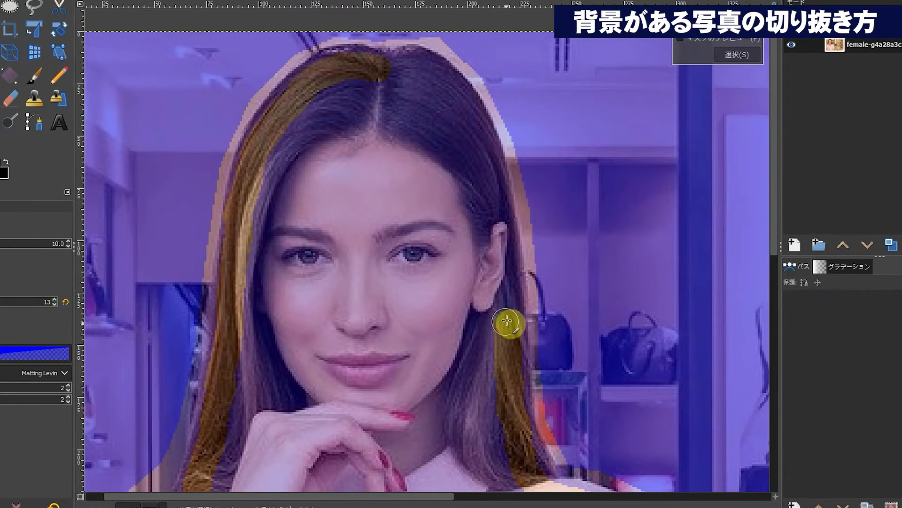
mouse_move(506, 323)
left_mouse_down()
mouse_move(490, 161)
mouse_move(477, 132)
mouse_move(451, 91)
mouse_move(402, 68)
left_mouse_up()
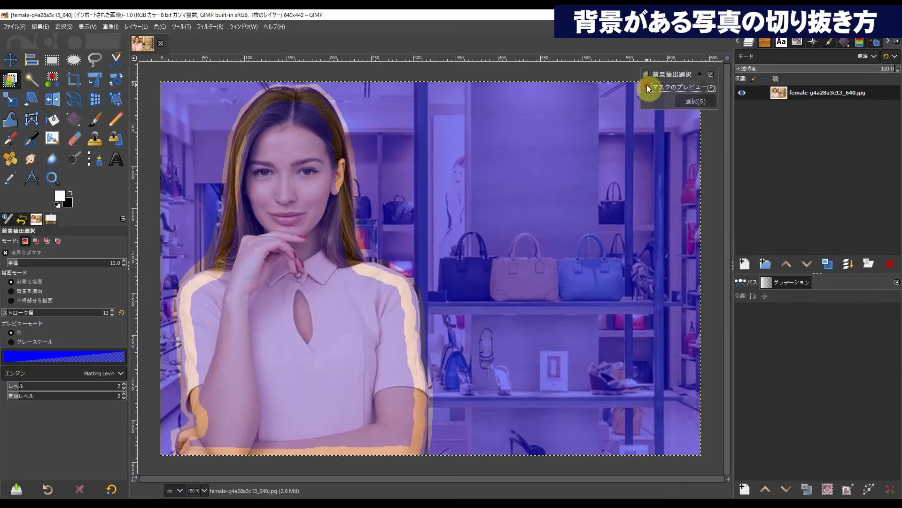
Turn on Mask Preview to show the woman against the blue-tinted shop.
left_click(703, 83)
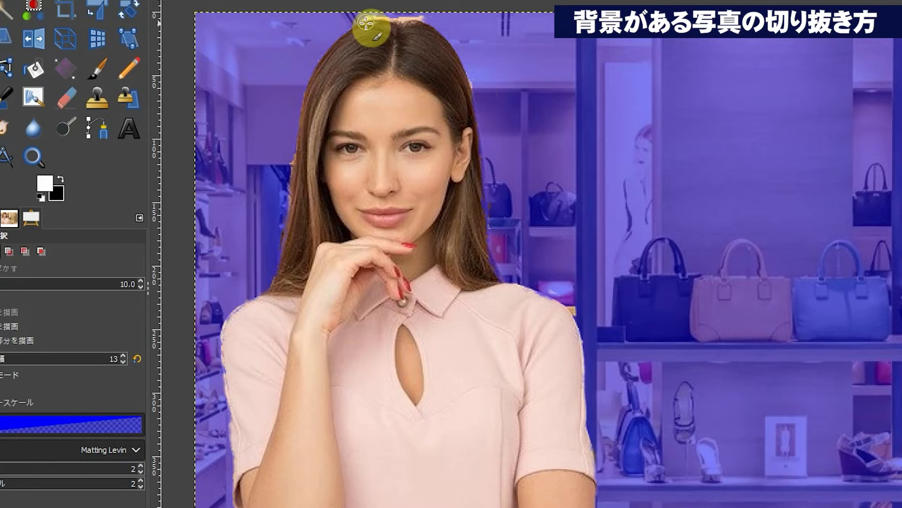
left_click(253, 506)
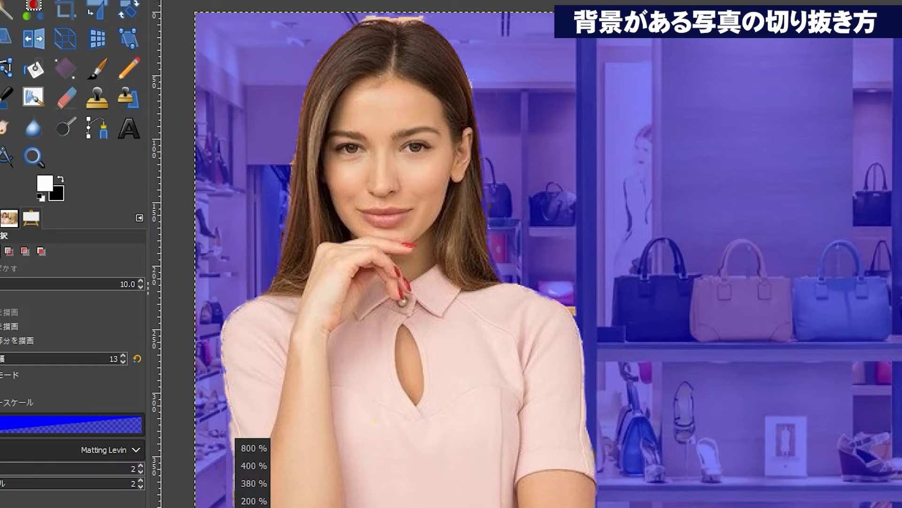
Zoom in, paint background above the hairline and foreground over the hair parting.
left_click(253, 483)
left_click_drag(456, 479, 329, 480)
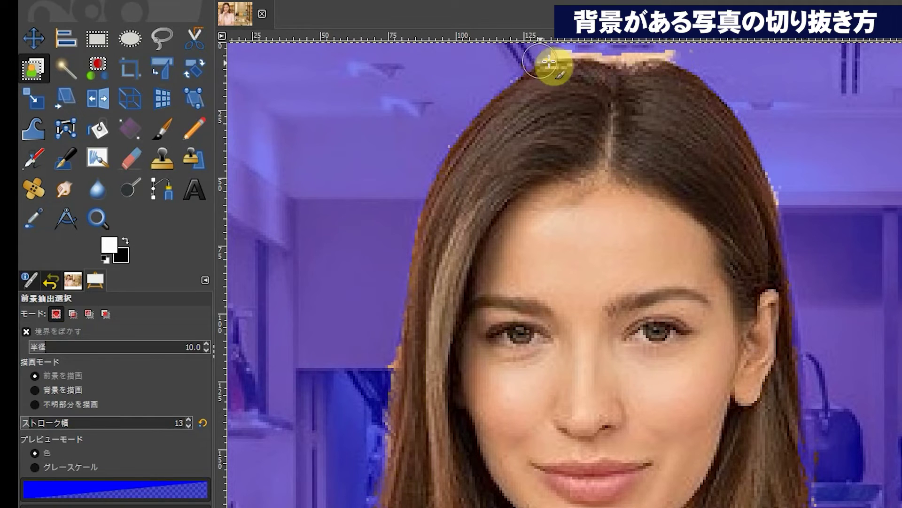
left_click_drag(541, 62, 554, 61)
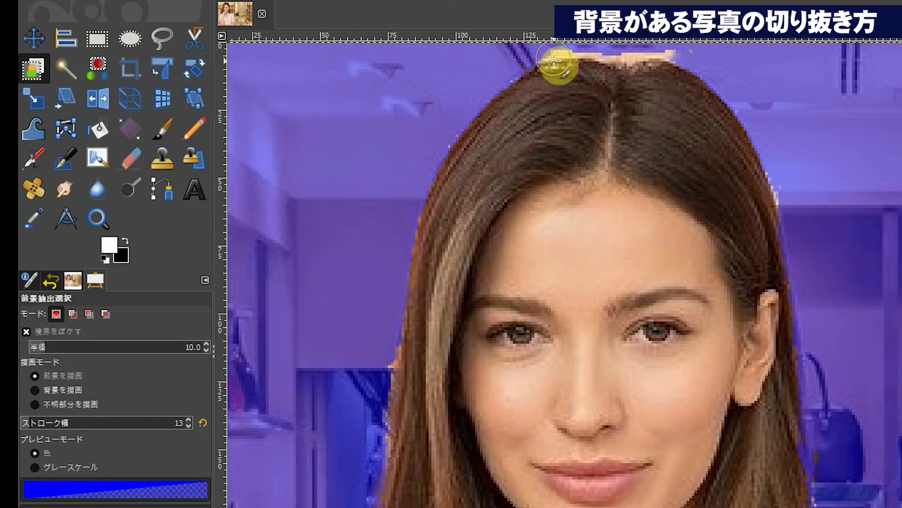
left_click(69, 389)
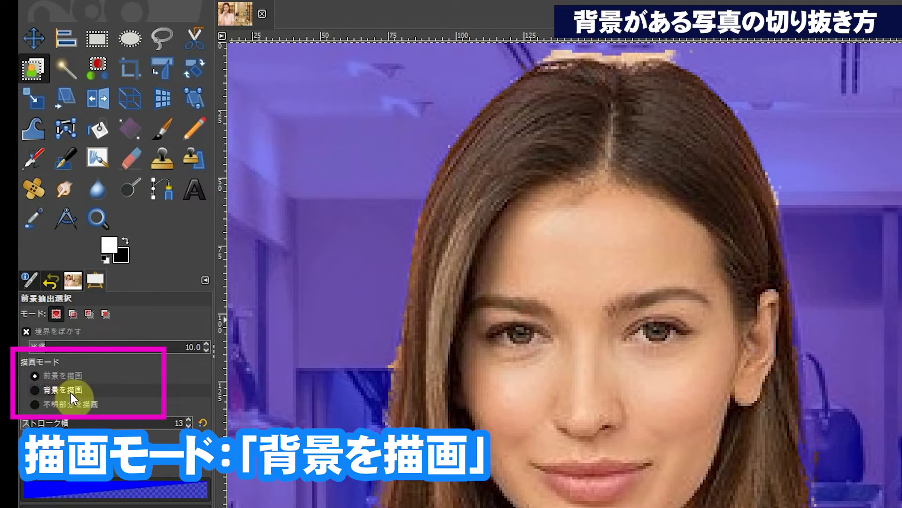
left_click(35, 391)
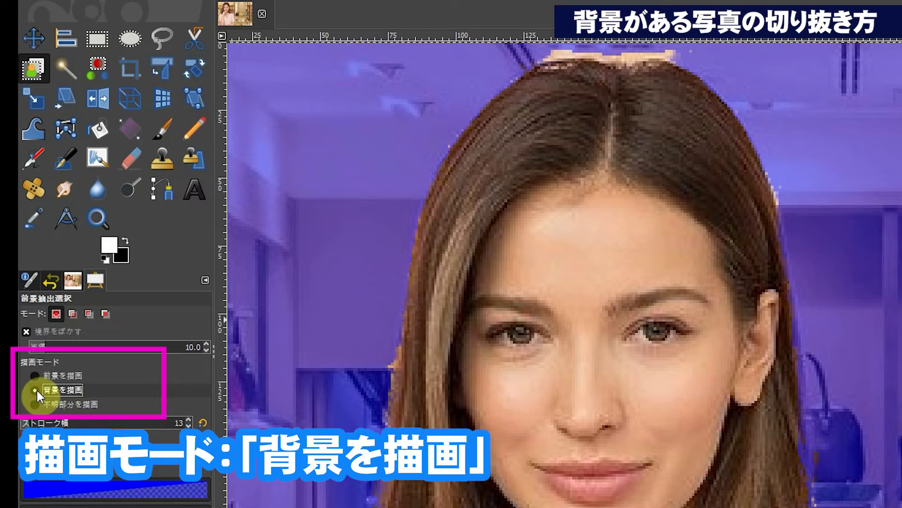
mouse_move(676, 56)
left_mouse_down()
mouse_move(695, 60)
mouse_move(533, 48)
left_mouse_up()
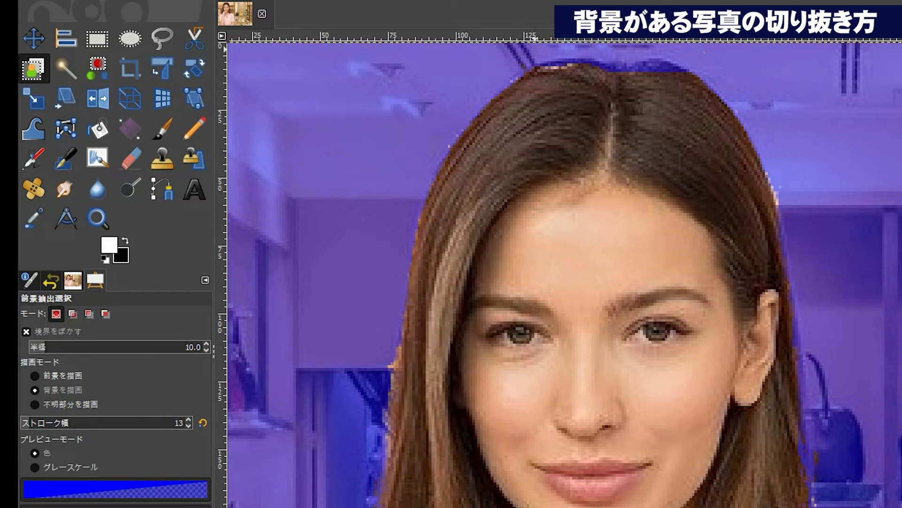
left_click(35, 373)
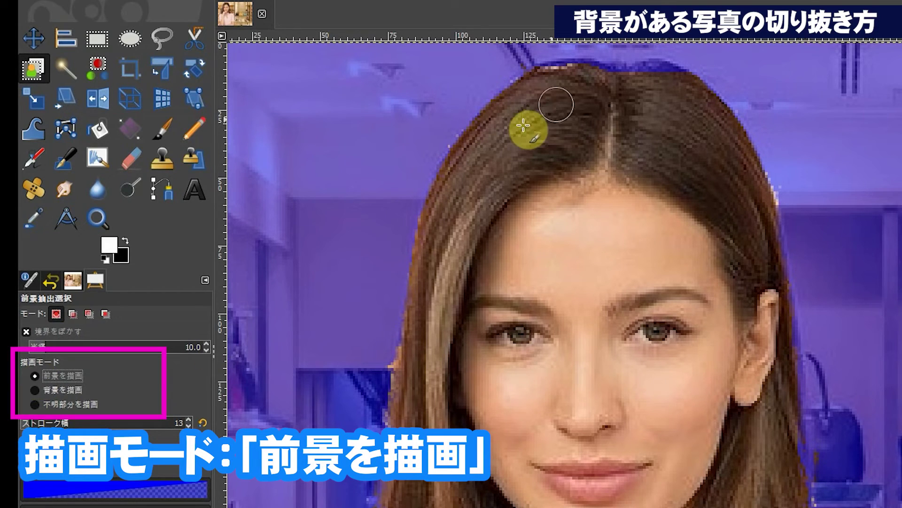
left_click_drag(566, 89, 660, 84)
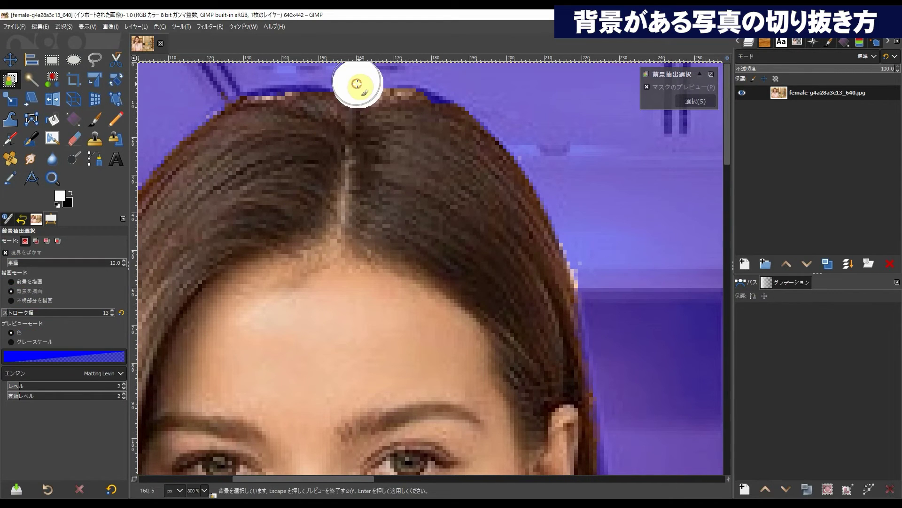
Paint background along the top of the hair, then restore the hair top as foreground.
left_click_drag(357, 83, 409, 83)
left_click_drag(268, 114, 268, 80)
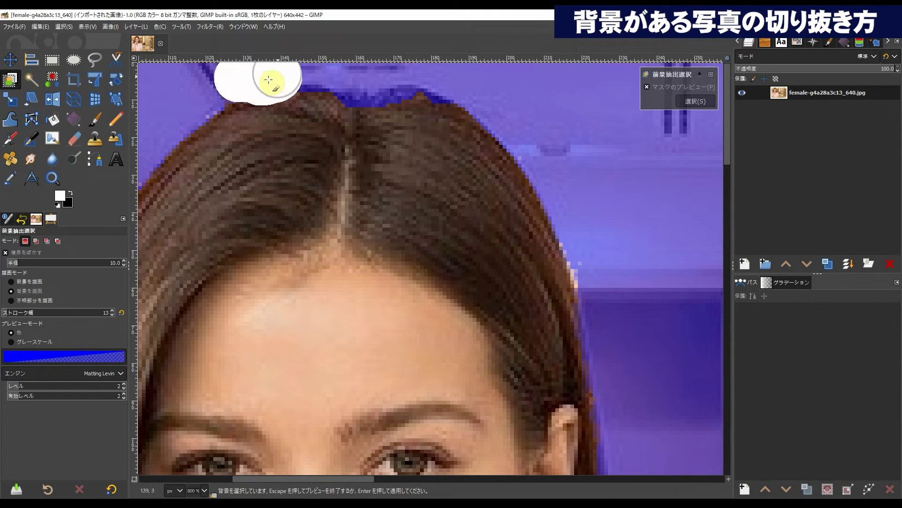
left_click_drag(269, 79, 347, 73)
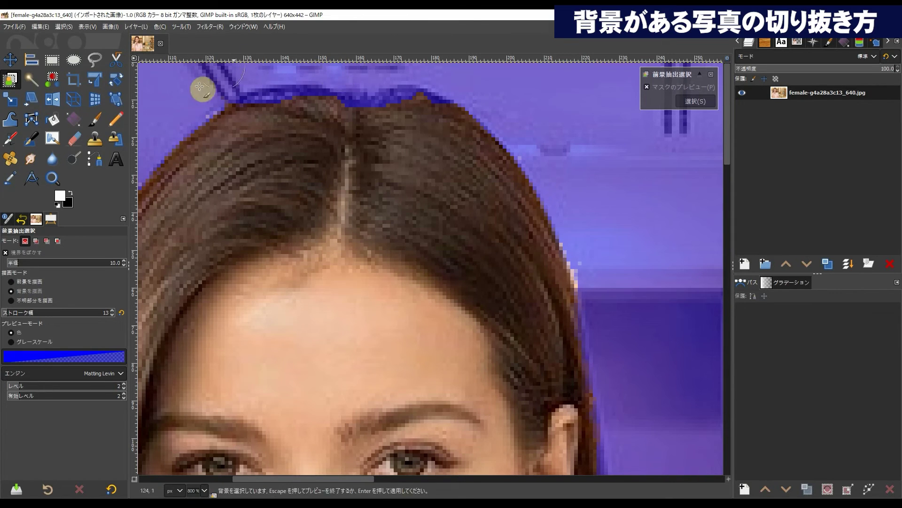
left_click(11, 282)
left_click_drag(262, 121, 292, 116)
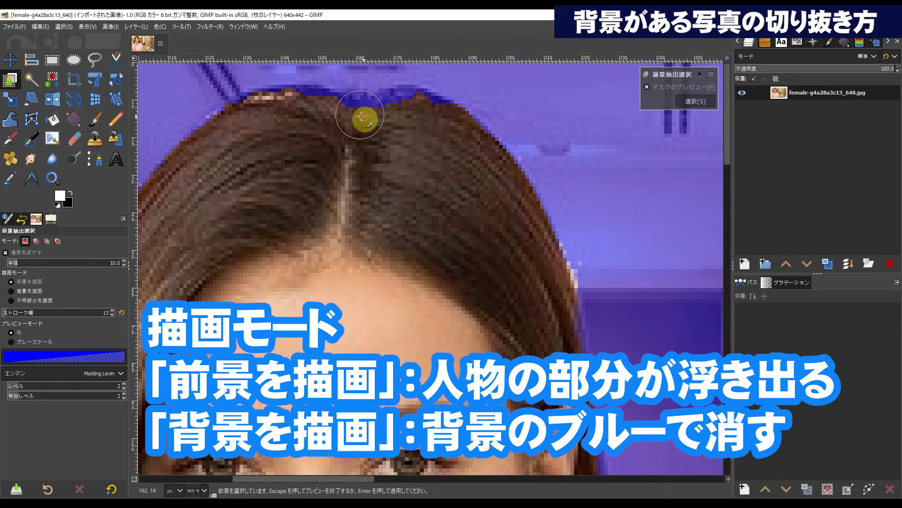
left_click_drag(361, 115, 405, 153)
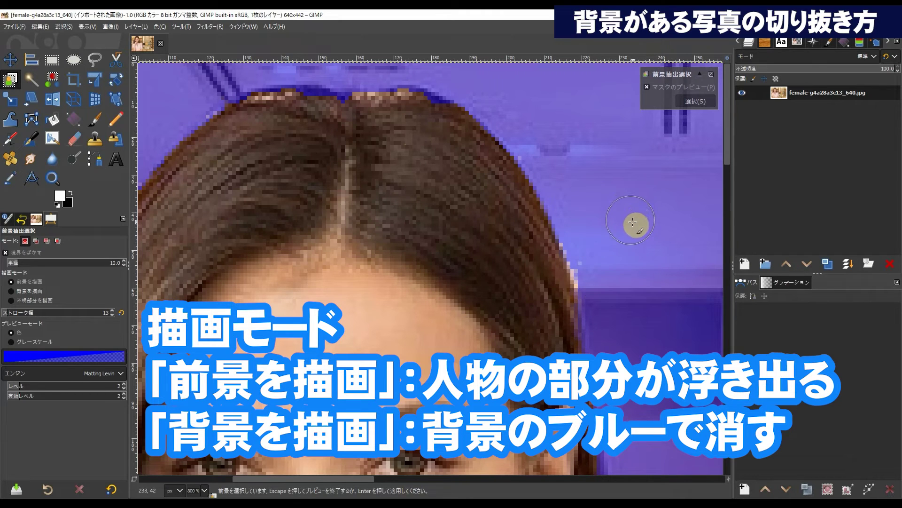
left_click(11, 291)
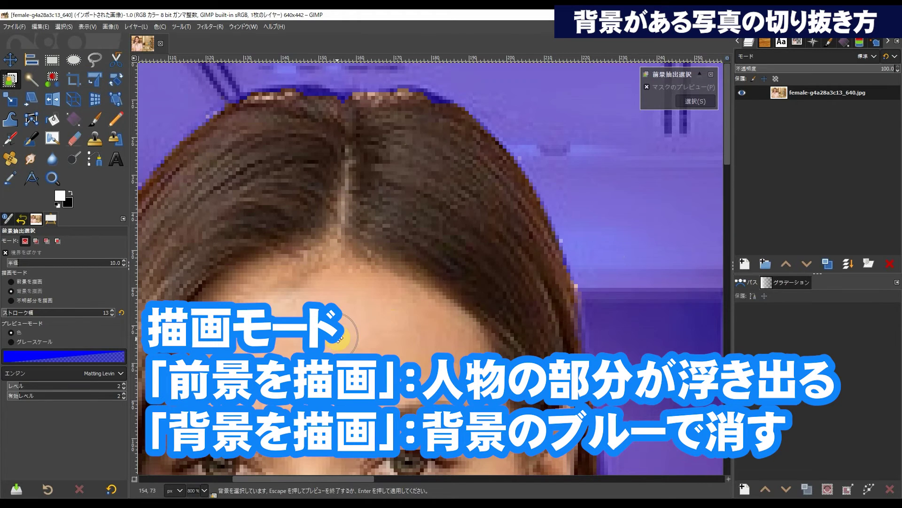
Paint background over the stray hair-edge pixels beside her face.
scroll(340, 337, "down", 5)
scroll(580, 262, "left", 5)
scroll(580, 210, "left", 2)
scroll(578, 145, "down", 1)
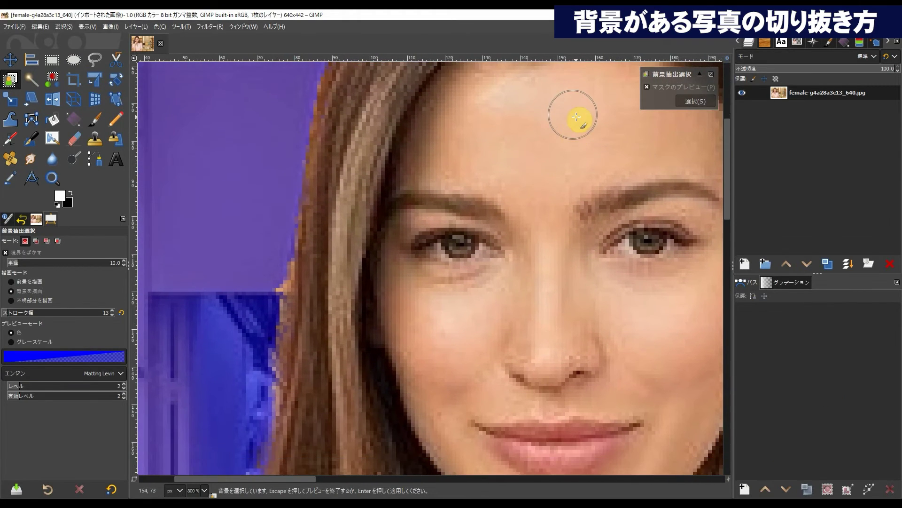
scroll(514, 216, "down", 3)
scroll(533, 161, "down", 1)
scroll(534, 162, "left", 1)
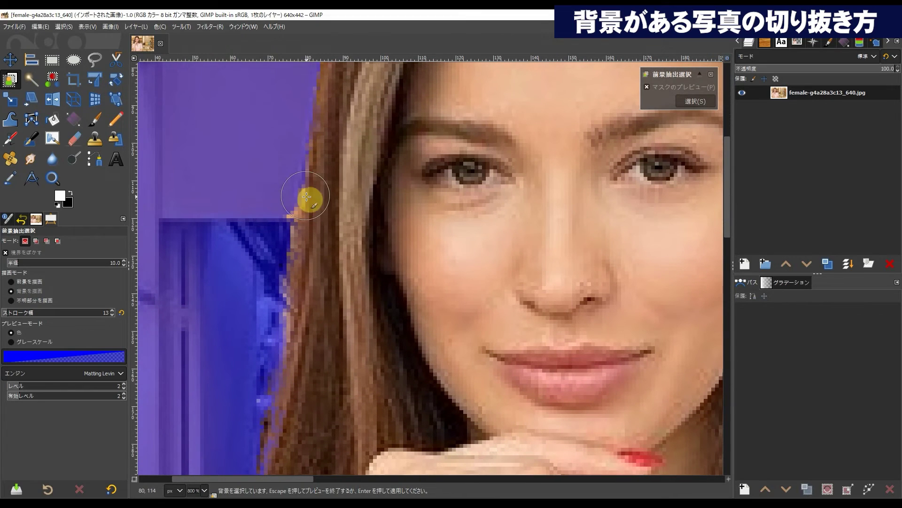
left_click_drag(307, 196, 282, 212)
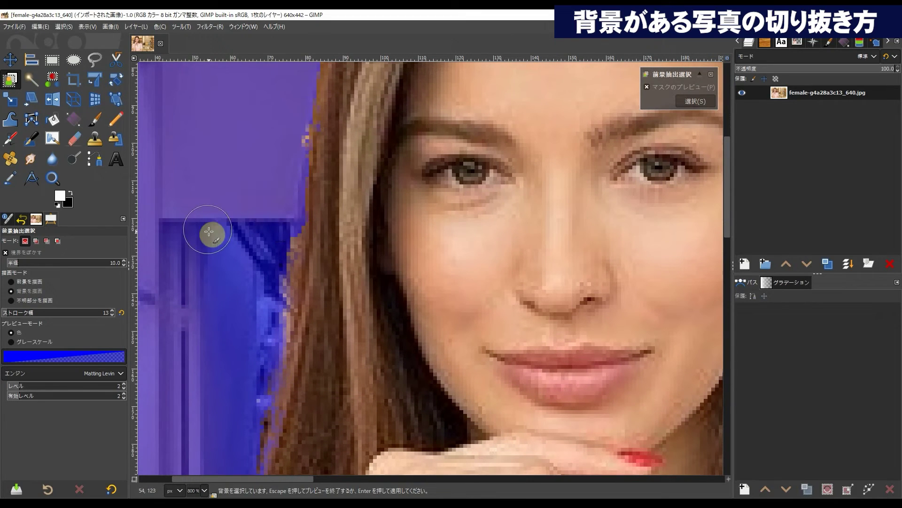
left_click_drag(262, 251, 272, 252)
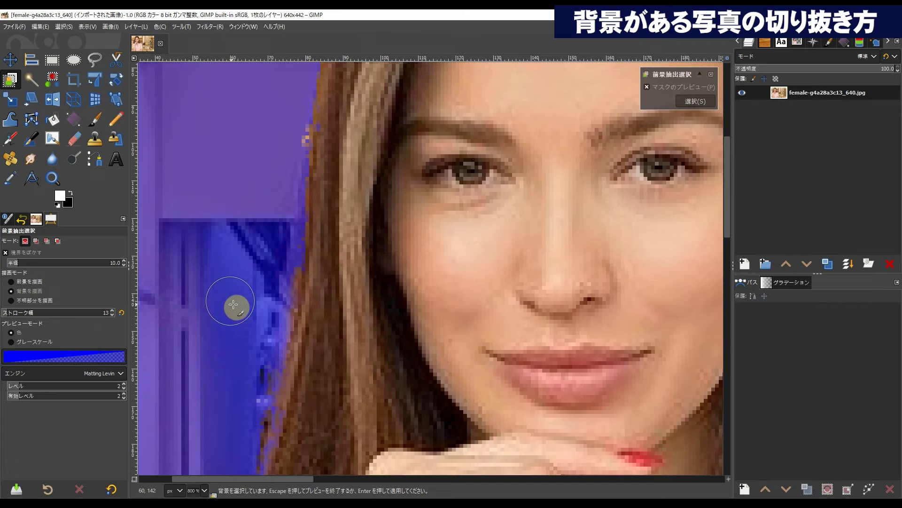
left_click_drag(288, 131, 291, 146)
Paint background along the hair edge next to her shoulder.
left_click_drag(413, 255, 535, 172)
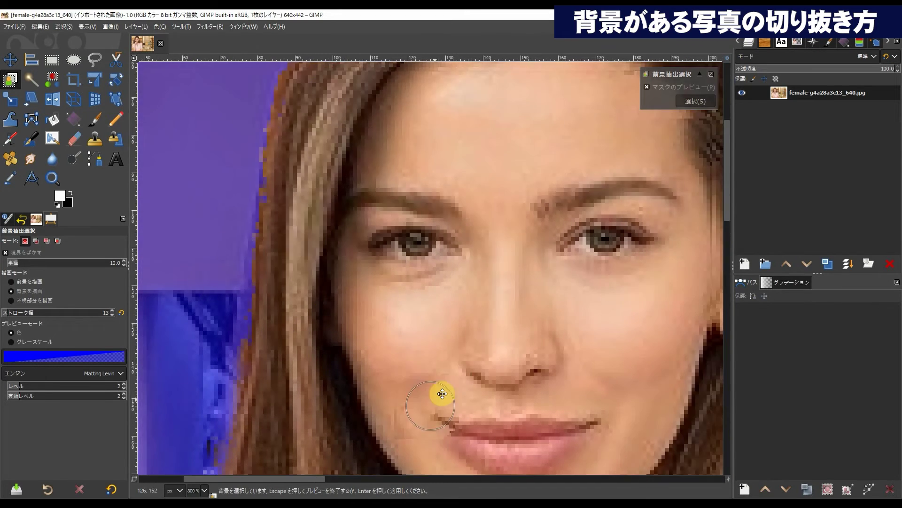
scroll(332, 338, "down", 1)
scroll(427, 202, "down", 3)
scroll(374, 280, "up", 2)
left_click_drag(375, 281, 403, 215)
mouse_move(369, 175)
left_mouse_down()
mouse_move(298, 230)
mouse_move(270, 282)
left_mouse_up()
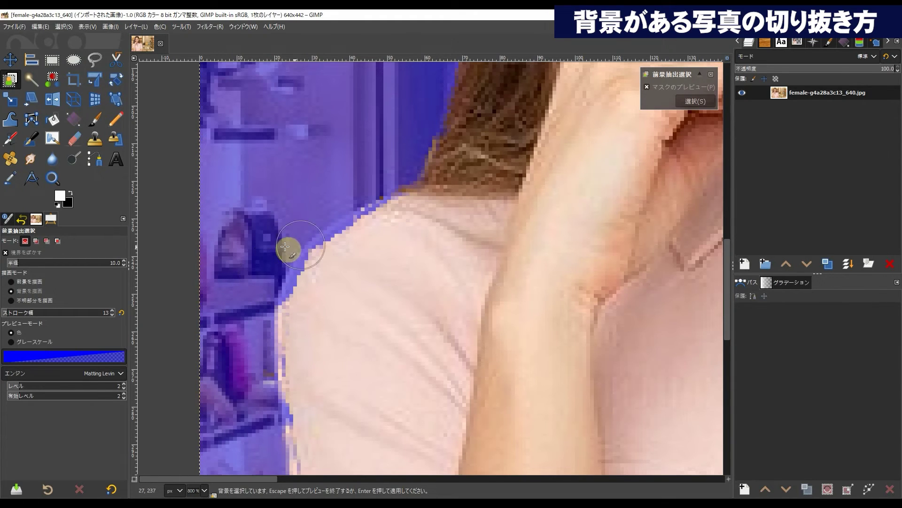
Mark the blouse's left shoulder as foreground.
left_click(15, 282)
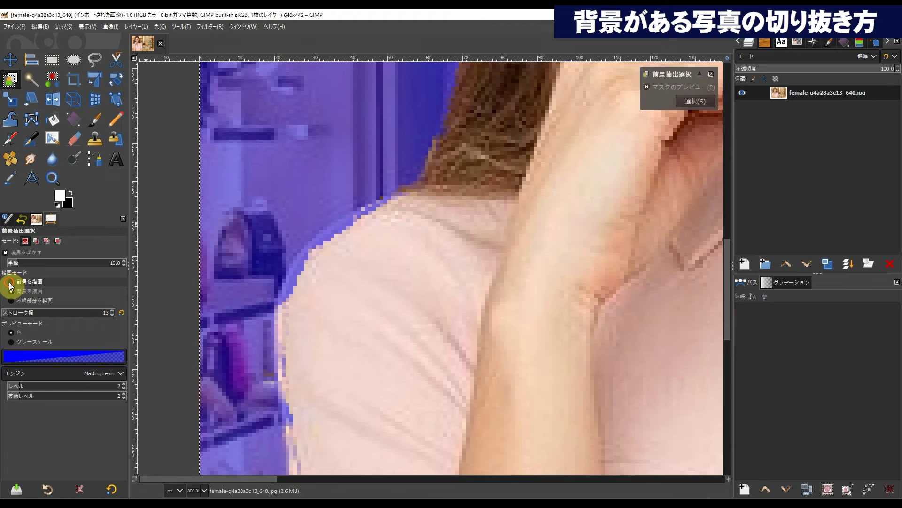
mouse_move(379, 233)
left_mouse_down()
mouse_move(322, 266)
mouse_move(306, 293)
left_mouse_up()
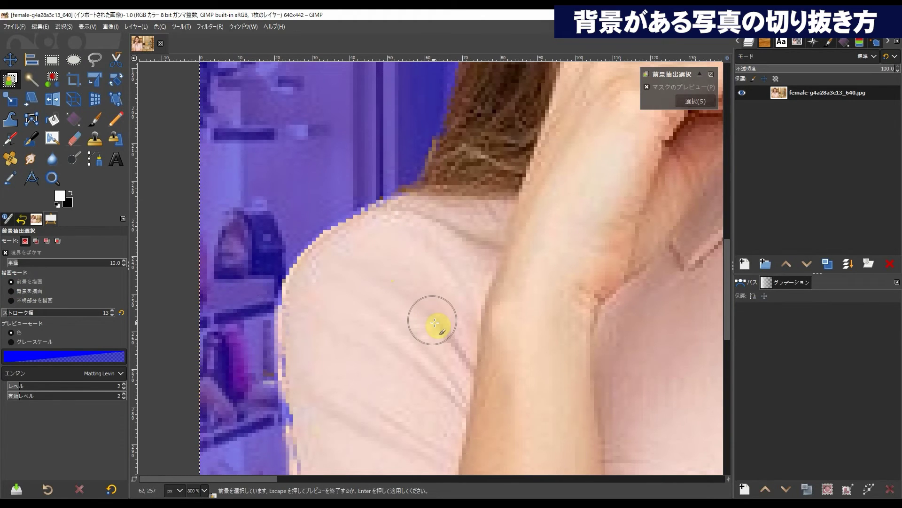
mouse_move(322, 429)
left_mouse_down()
mouse_move(312, 429)
mouse_move(309, 399)
left_mouse_up()
Check the sleeve and arm edges, then paint the right shoulder edge as foreground.
scroll(384, 369, "down", 3)
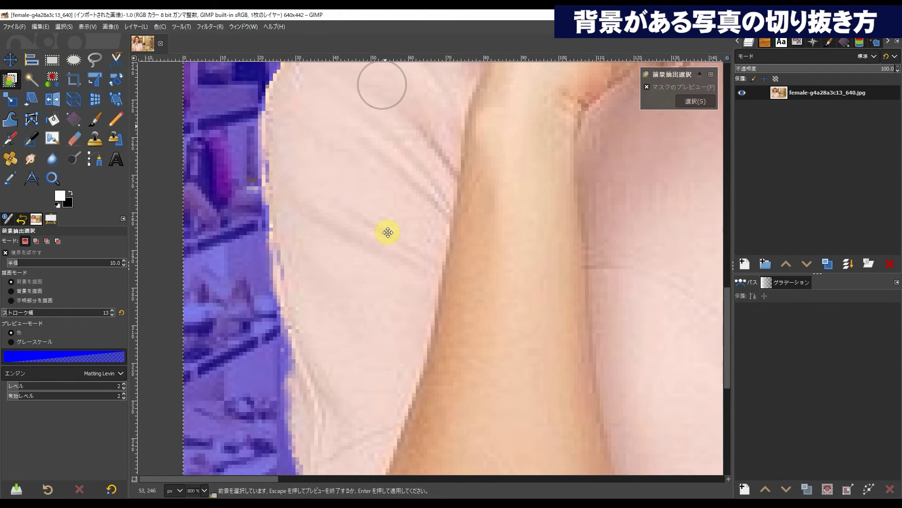
scroll(385, 232, "down", 3)
left_click_drag(394, 321, 401, 151)
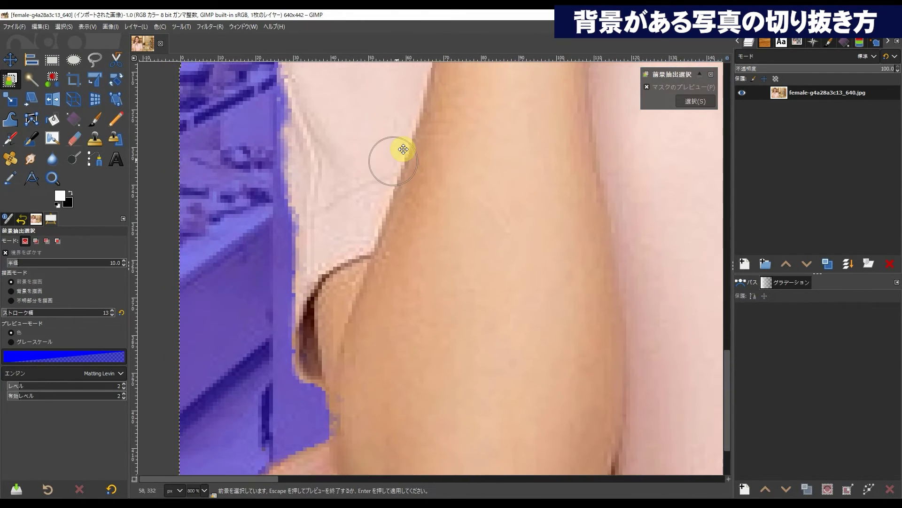
left_click_drag(382, 346, 401, 174)
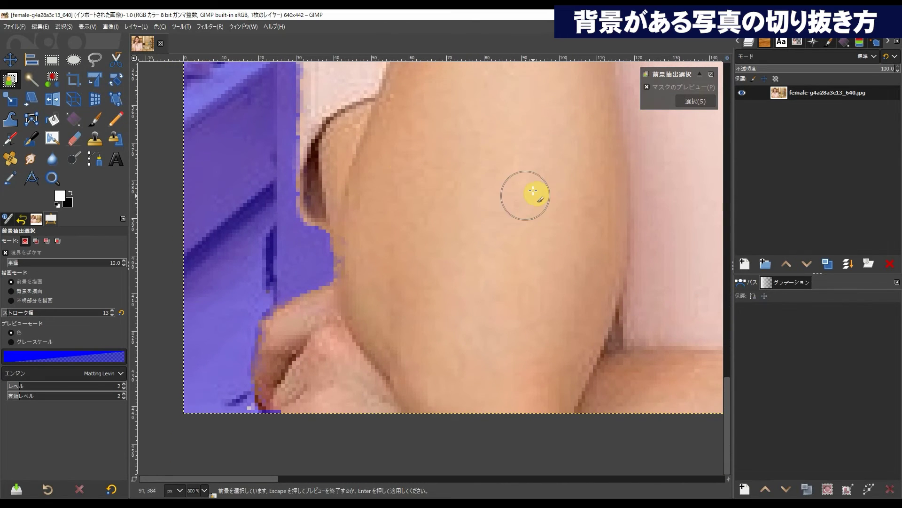
left_click_drag(534, 191, 246, 222)
left_click_drag(450, 200, 243, 230)
mouse_move(600, 234)
left_mouse_down()
mouse_move(529, 255)
mouse_move(534, 353)
left_mouse_up()
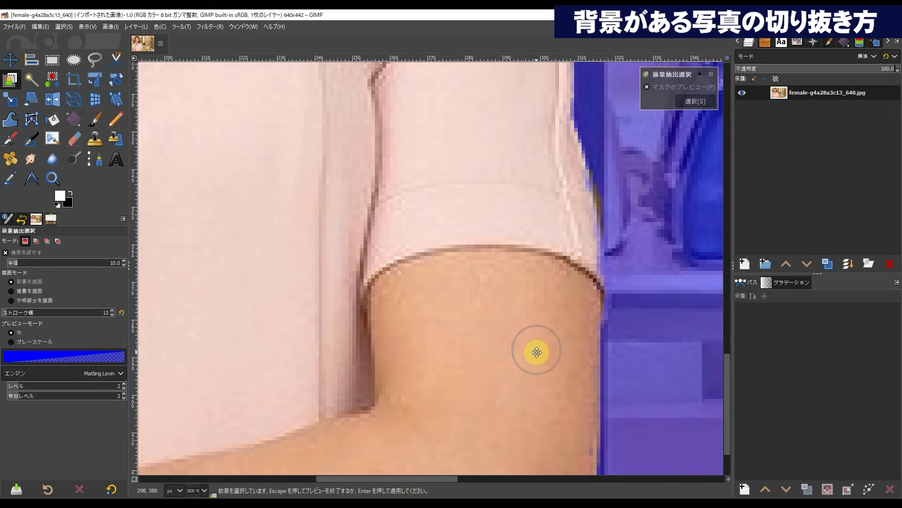
left_click_drag(564, 439, 600, 409)
left_click_drag(583, 356, 614, 417)
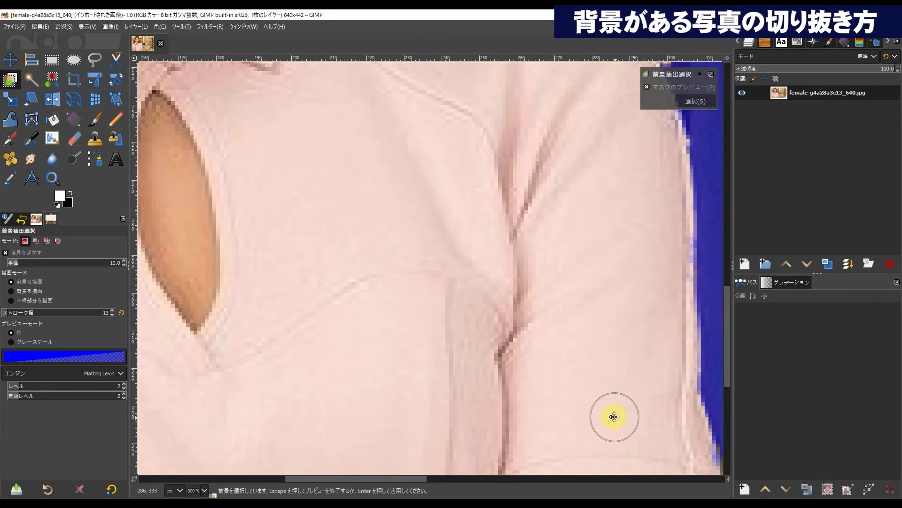
mouse_move(604, 210)
left_mouse_down()
mouse_move(608, 428)
mouse_move(599, 413)
left_mouse_up()
mouse_move(529, 262)
left_mouse_down()
mouse_move(553, 295)
mouse_move(546, 303)
left_mouse_up()
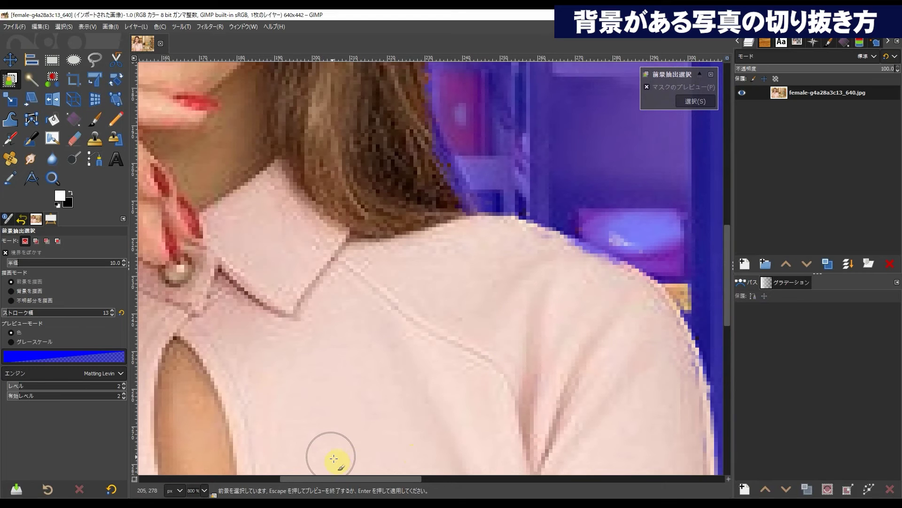
left_click_drag(614, 279, 569, 262)
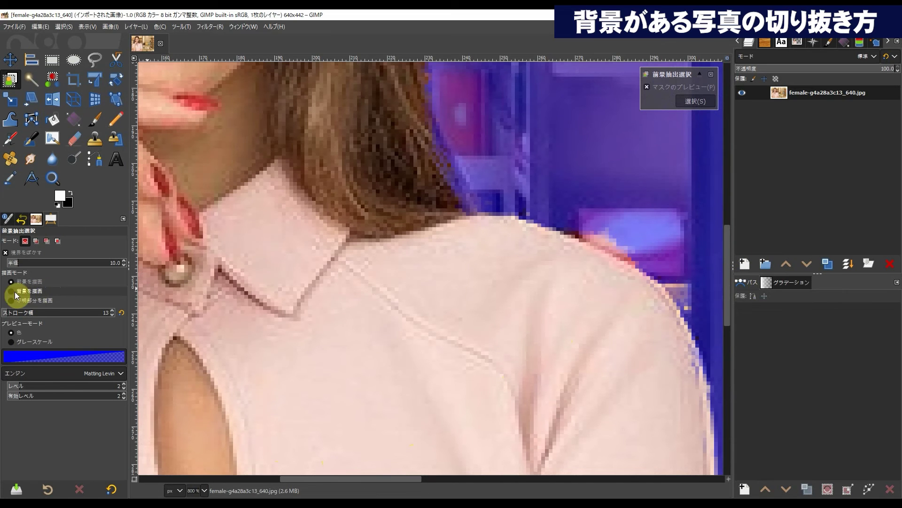
mouse_move(593, 217)
left_mouse_down()
mouse_move(632, 236)
mouse_move(698, 239)
left_mouse_up()
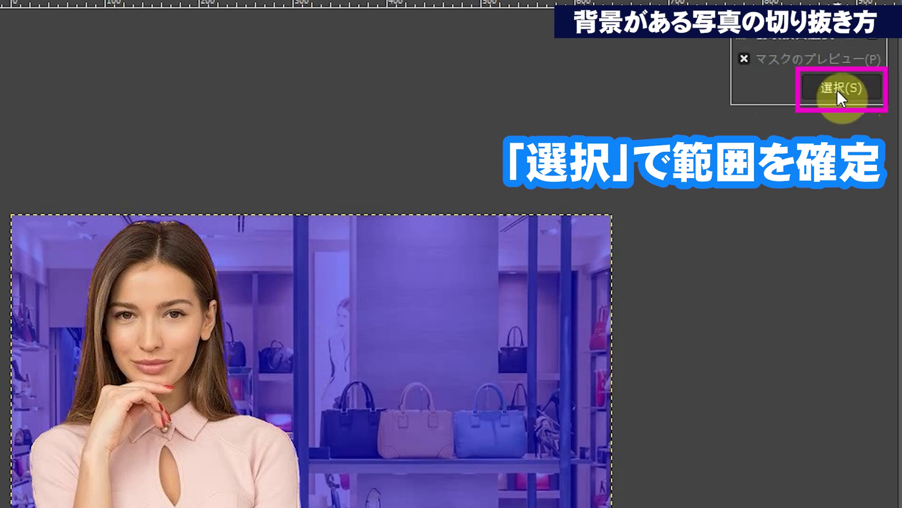
Apply the Foreground Select mask to select the woman, then copy and paste her as a floating selection.
left_click(835, 87)
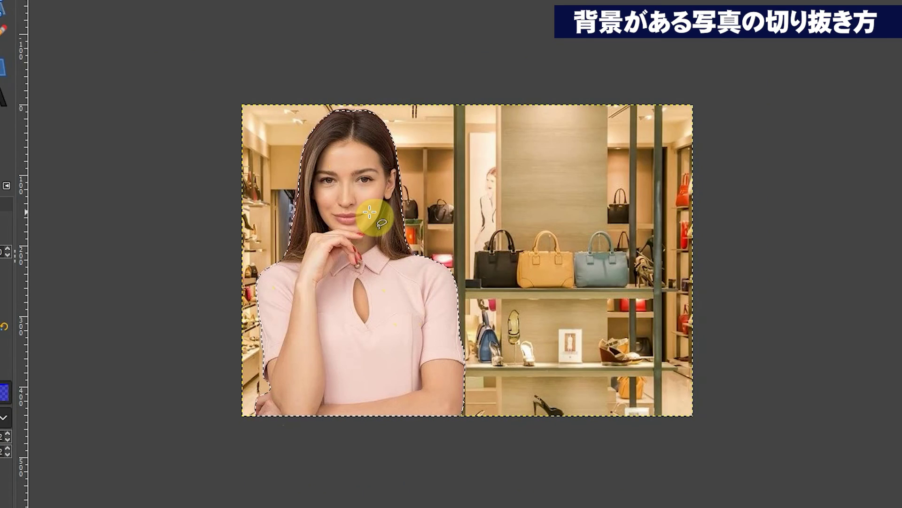
right_click(370, 212)
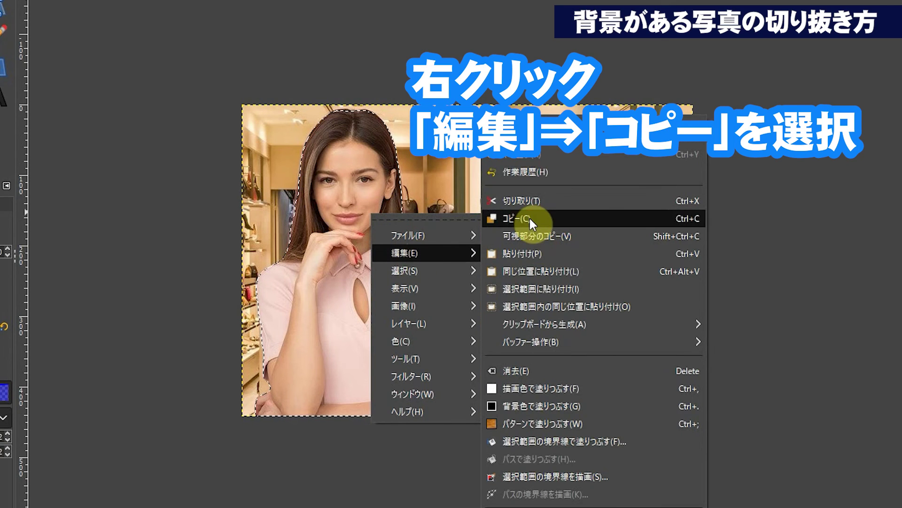
left_click(529, 217)
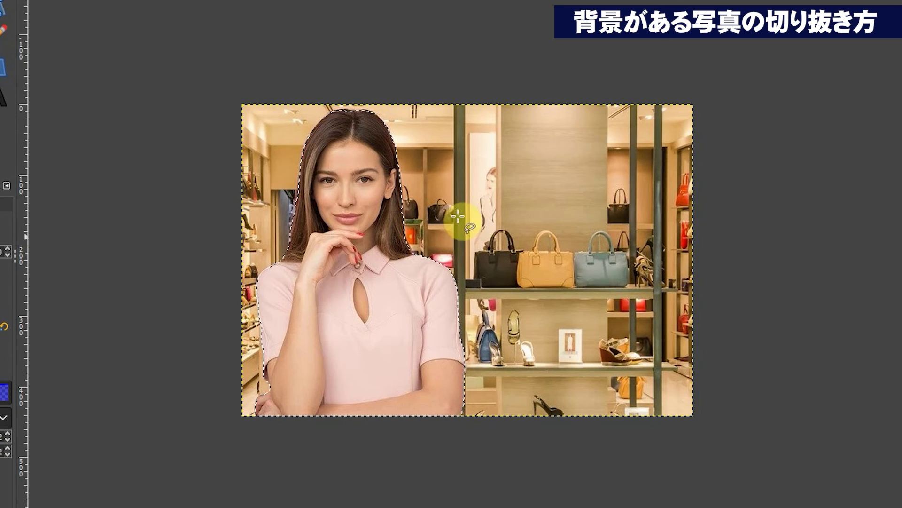
right_click(395, 245)
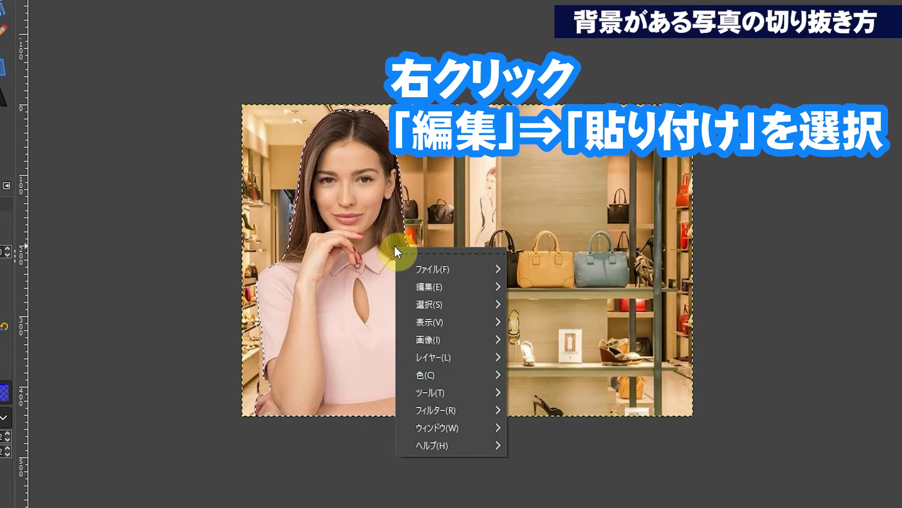
mouse_move(430, 286)
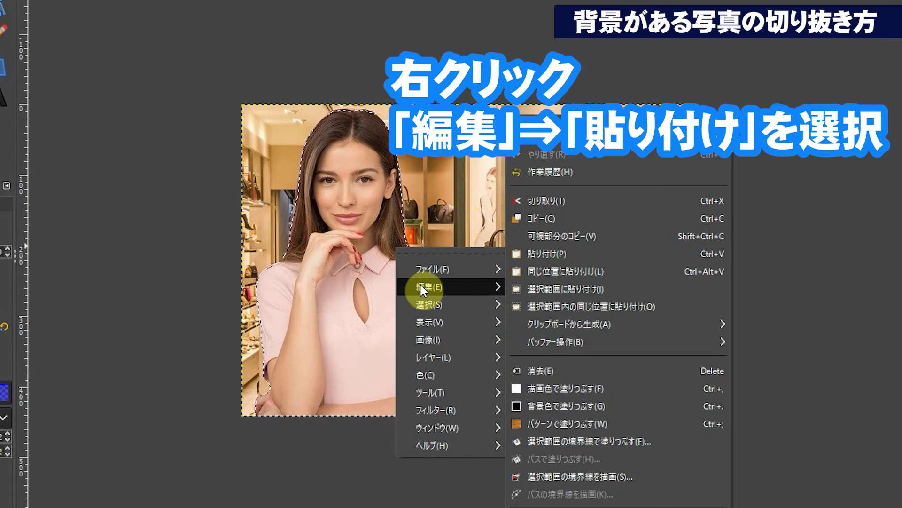
left_click(580, 253)
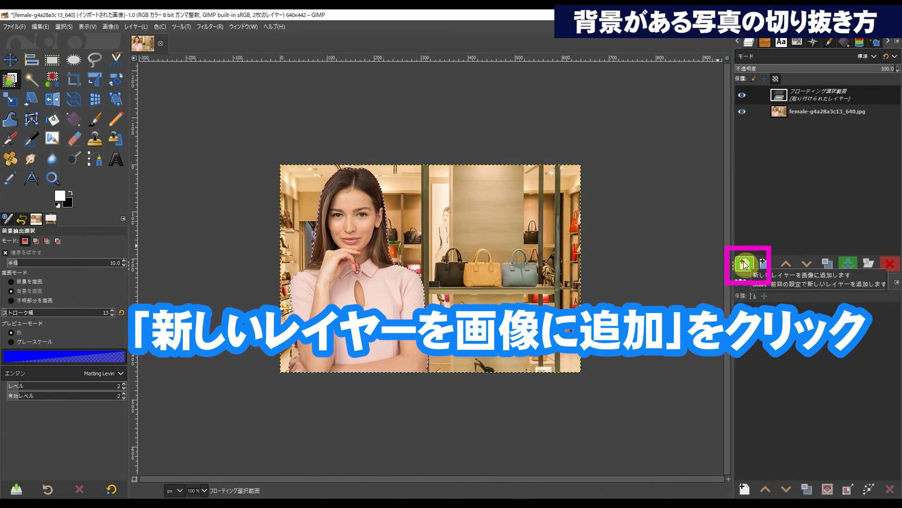
Turn the floating woman into a new layer and hide the original photo layer to show transparency.
left_click(744, 265)
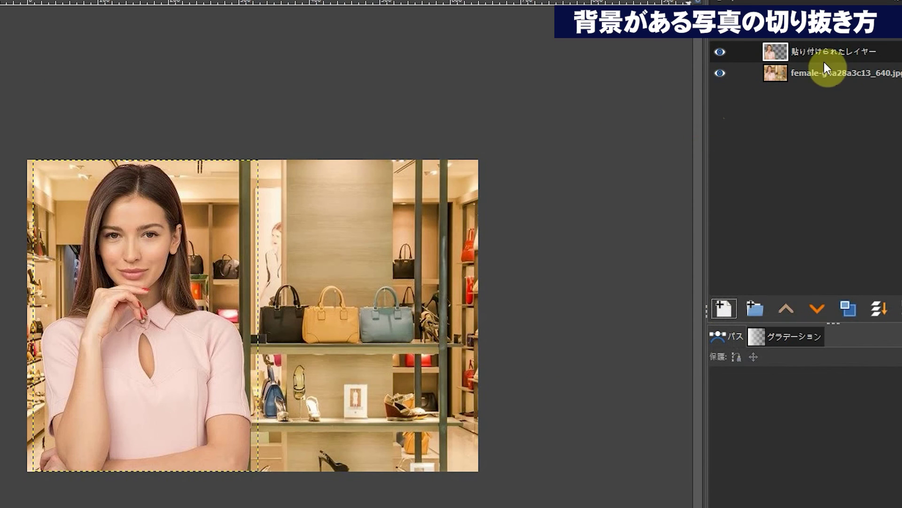
left_click(772, 77)
left_click(721, 73)
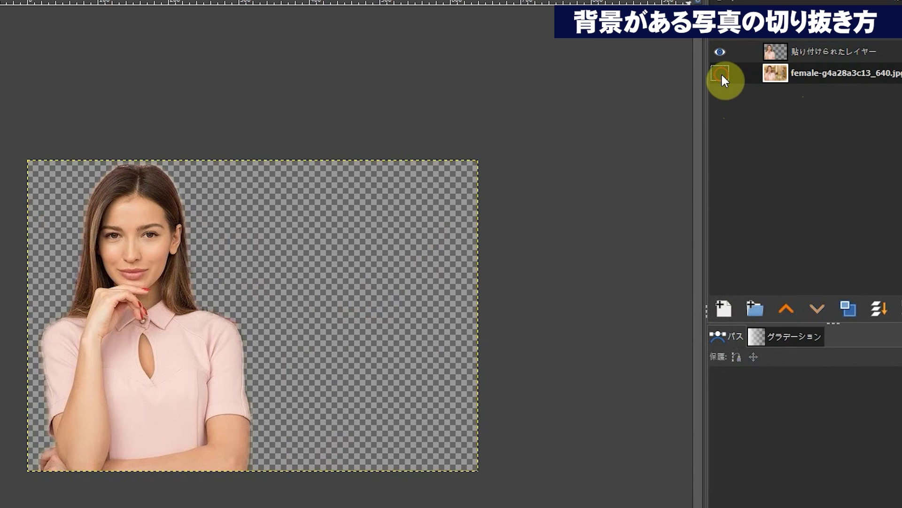
left_click(778, 54)
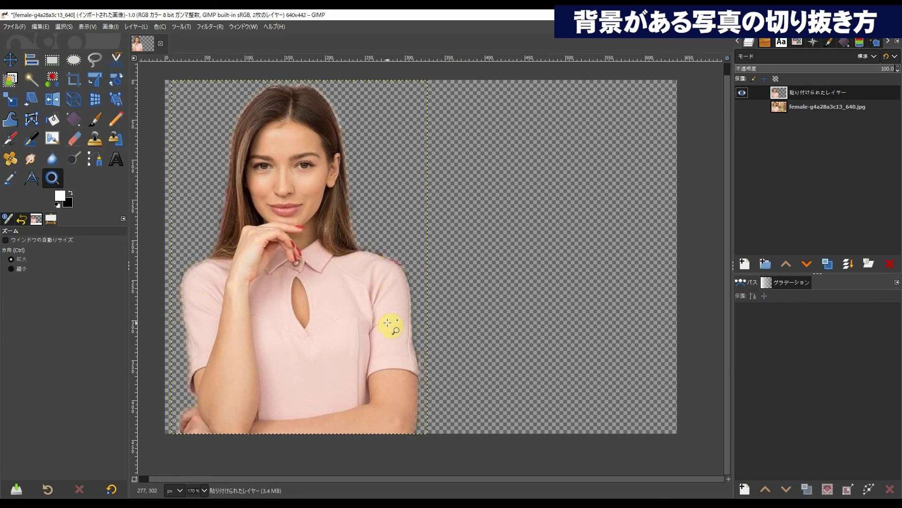
Activate the Foreground Select tool with its draw mode set to 'Draw foreground'.
left_click(10, 81)
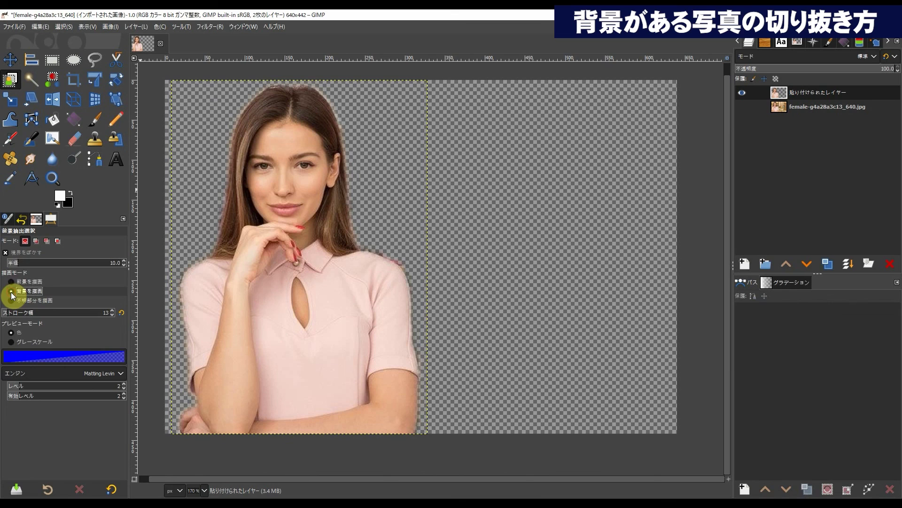
left_click(11, 281)
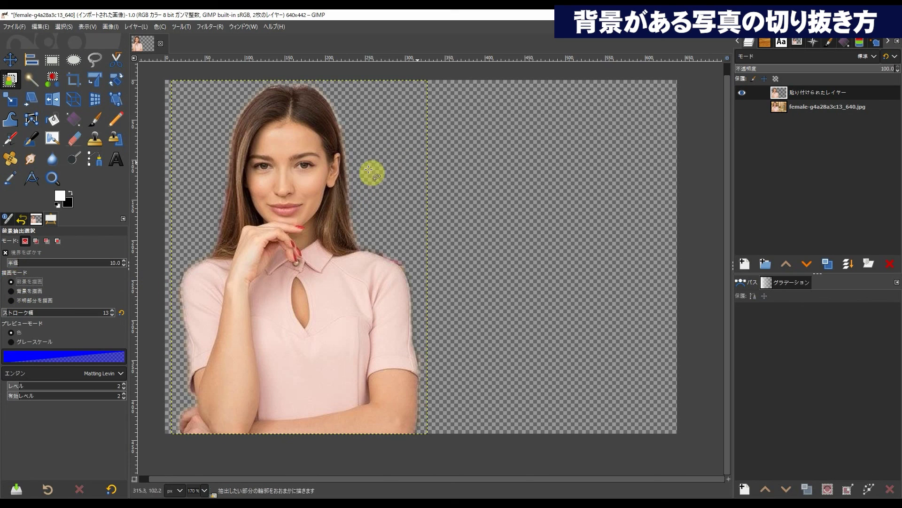